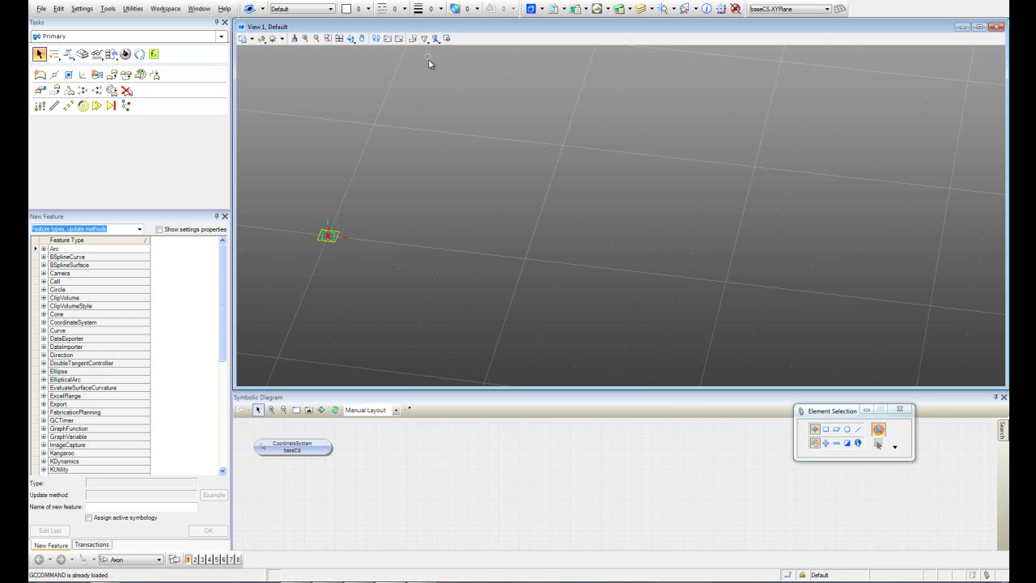
# Turn the perspective camera off, switch to Top View and pan to recentre the origin
pyautogui.click(424, 38)
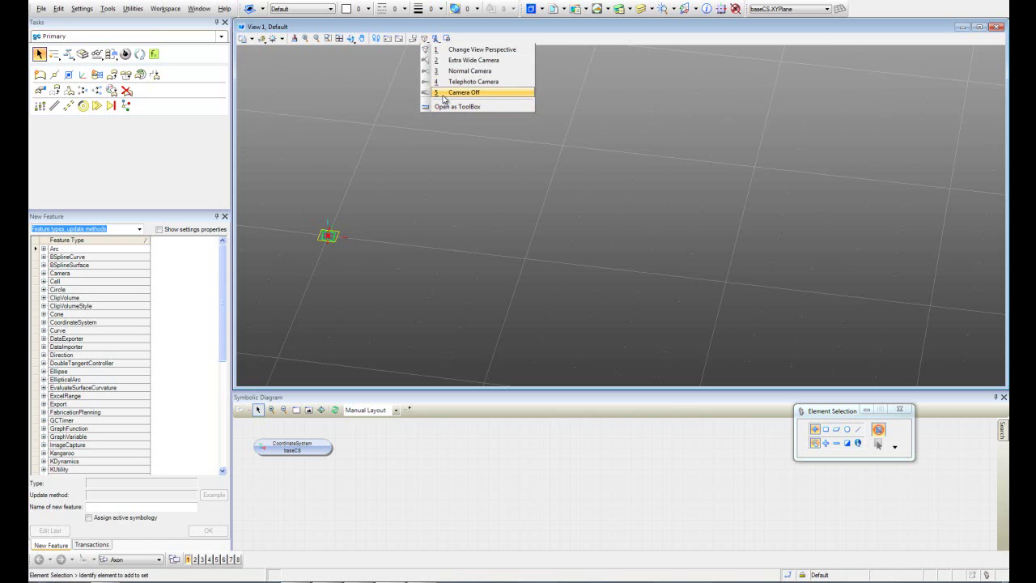
pyautogui.click(454, 91)
pyautogui.click(350, 38)
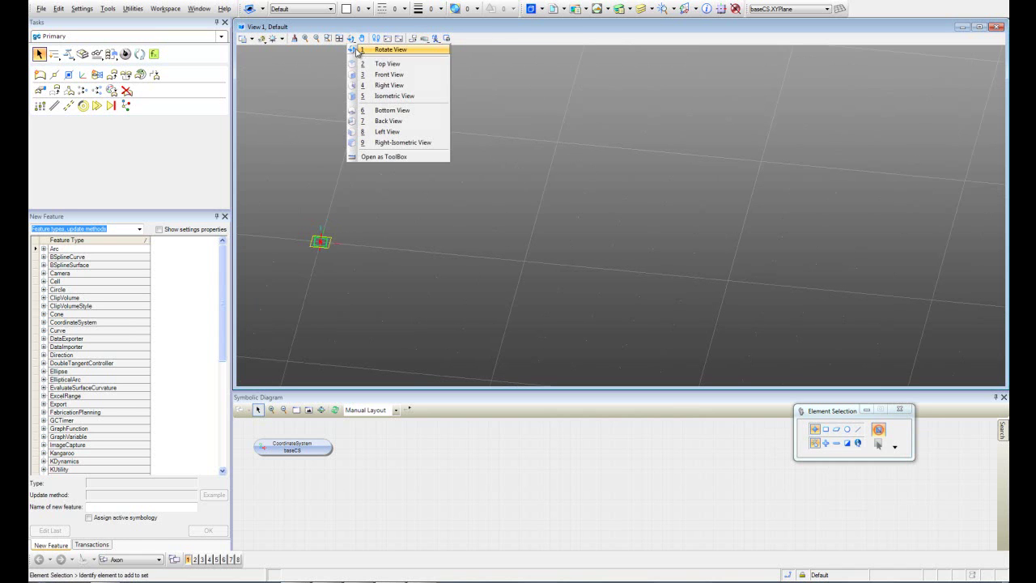
pyautogui.click(382, 64)
pyautogui.moveTo(370, 194); pyautogui.dragTo(558, 169, button='middle')
pyautogui.moveTo(558, 169); pyautogui.dragTo(548, 185)
pyautogui.rightClick(546, 187)
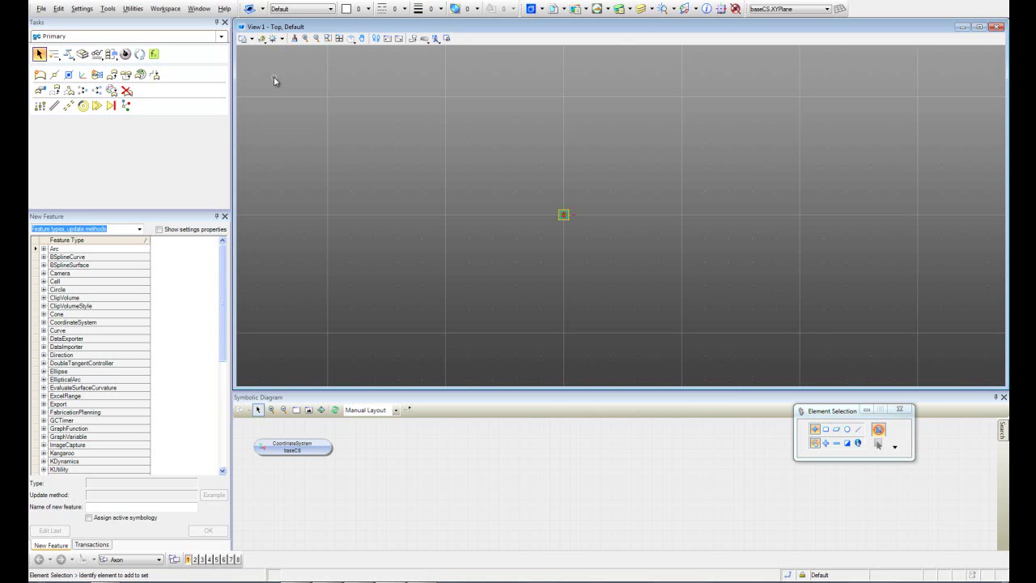
# Save the model as a new DGN design file named 'cell' in the GC folder
pyautogui.click(45, 11)
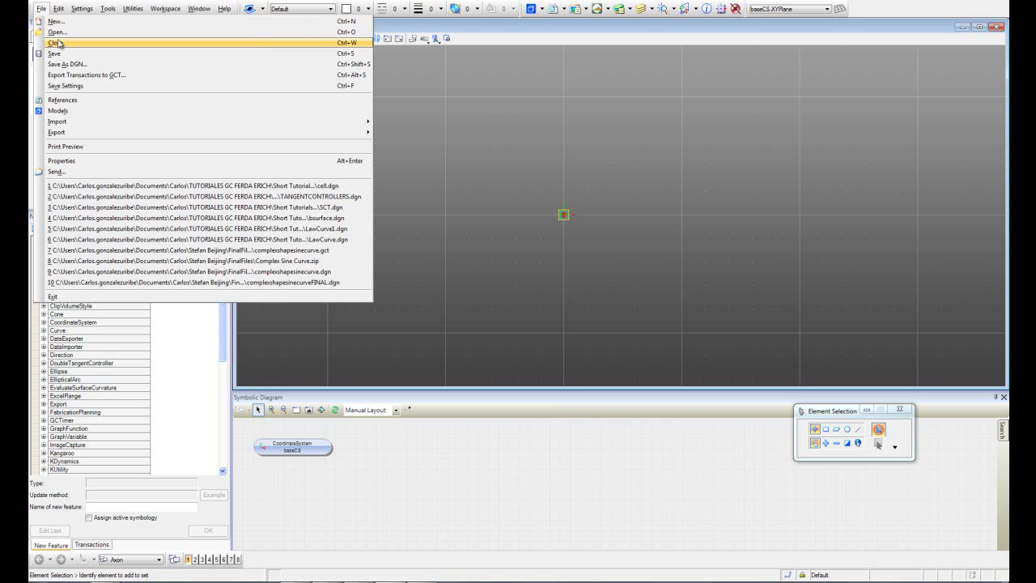
pyautogui.click(78, 65)
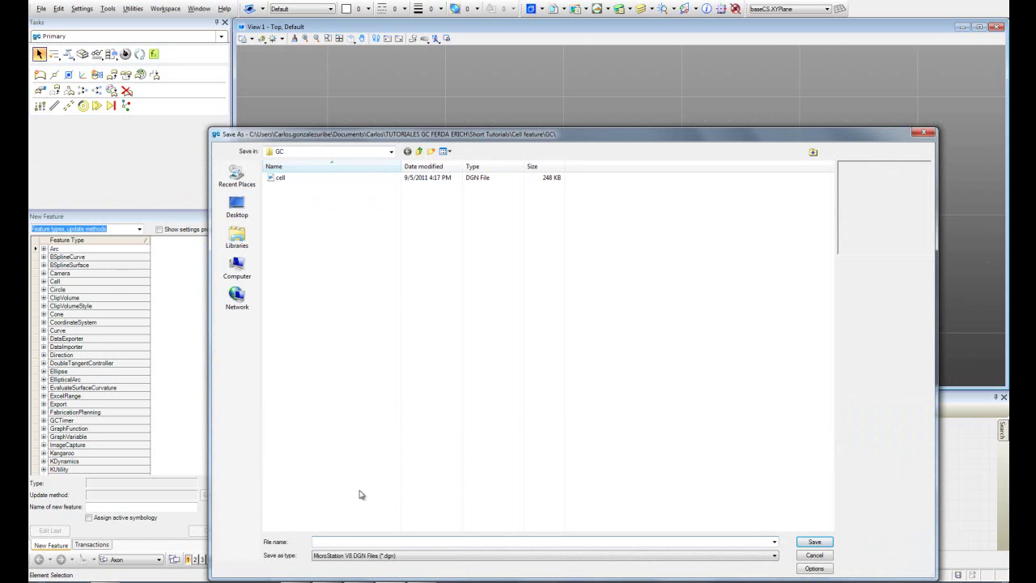
pyautogui.write('cell')
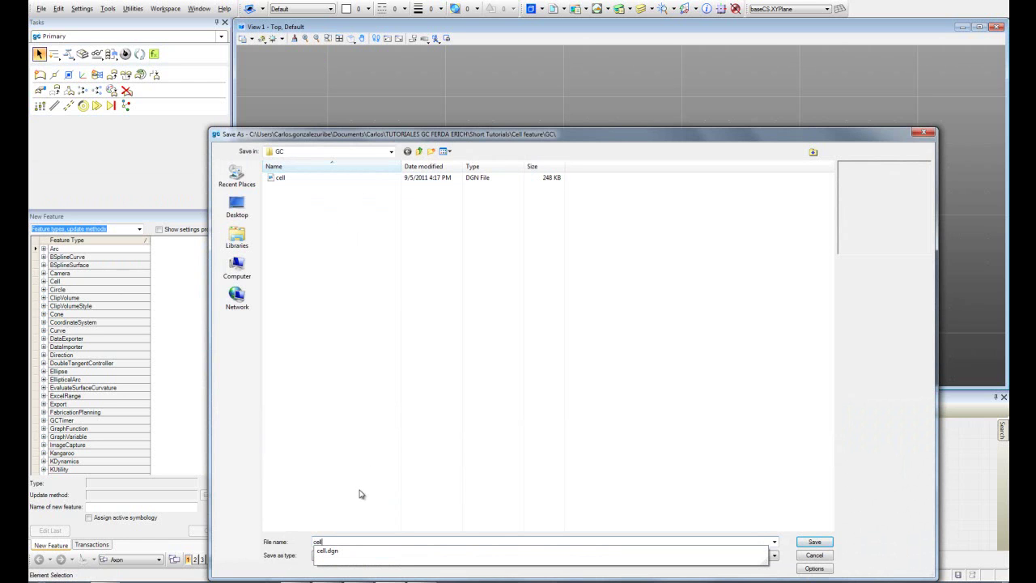
pyautogui.press('Escape')
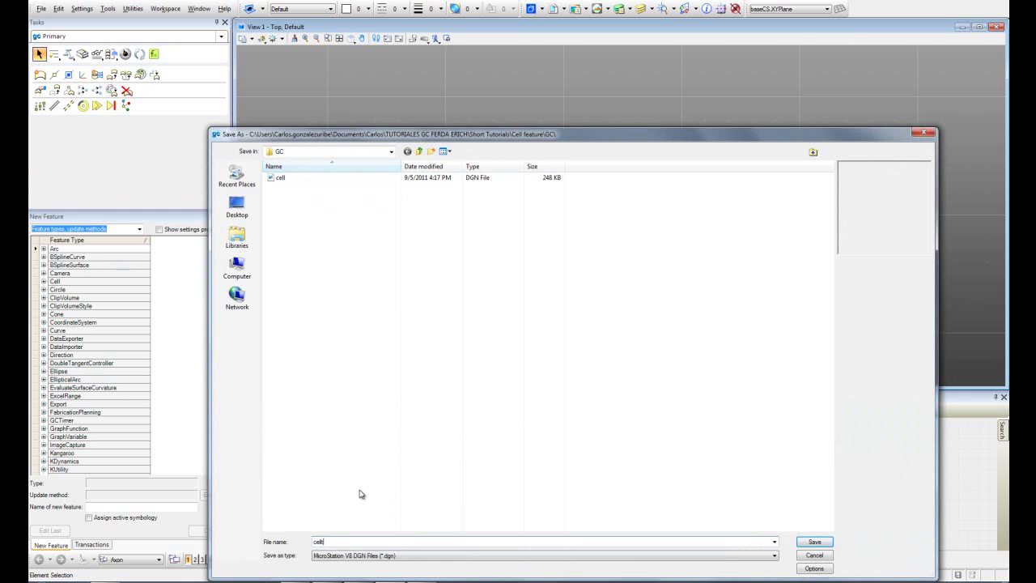
pyautogui.press('Return')
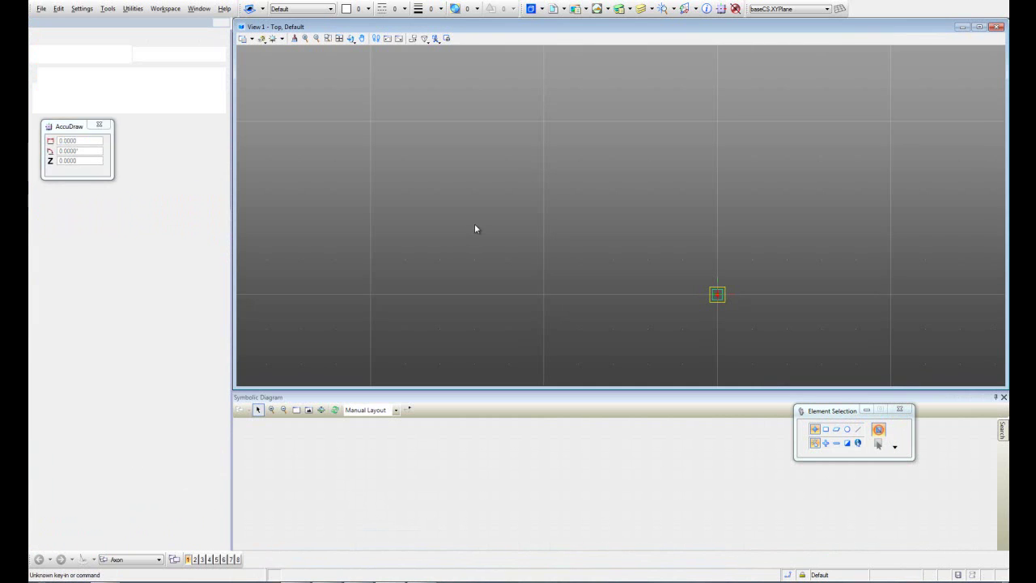
# Switch to the Promote Elements task set, close AccuDraw and enlarge the tasks panel
pyautogui.scroll(-2, 572, 248)
pyautogui.moveTo(612, 302); pyautogui.dragTo(562, 248, button='middle')
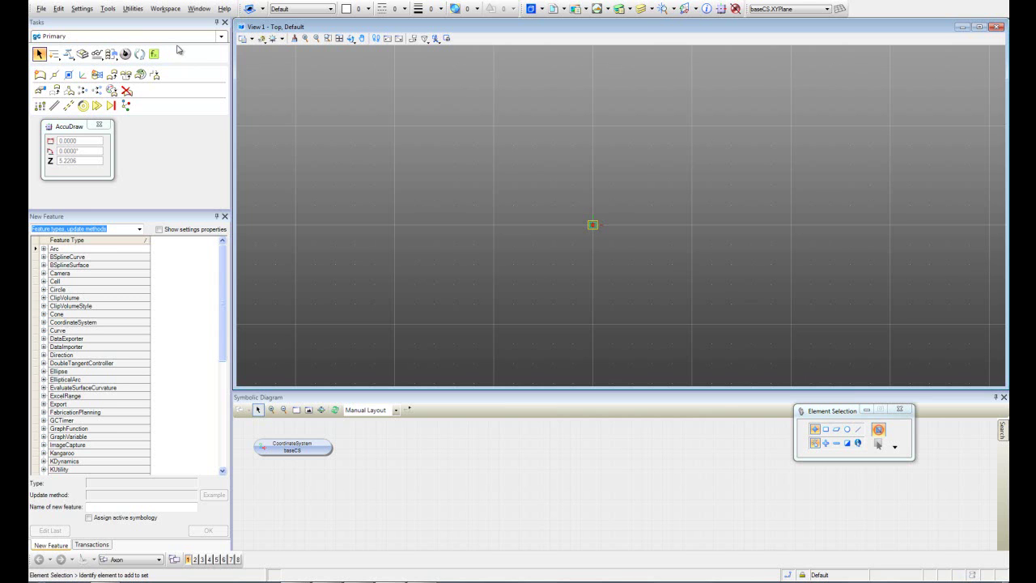
pyautogui.click(222, 38)
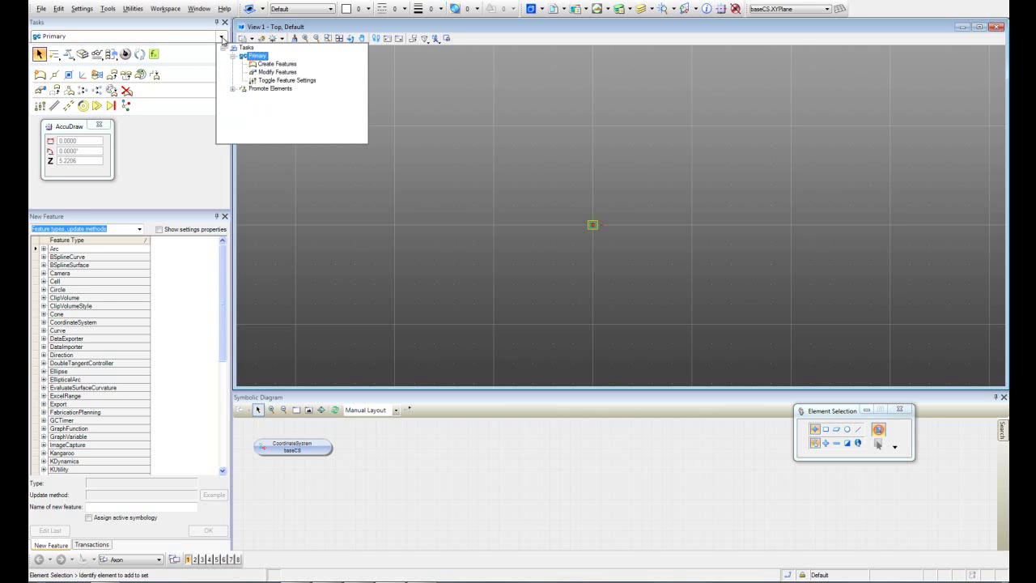
pyautogui.click(272, 90)
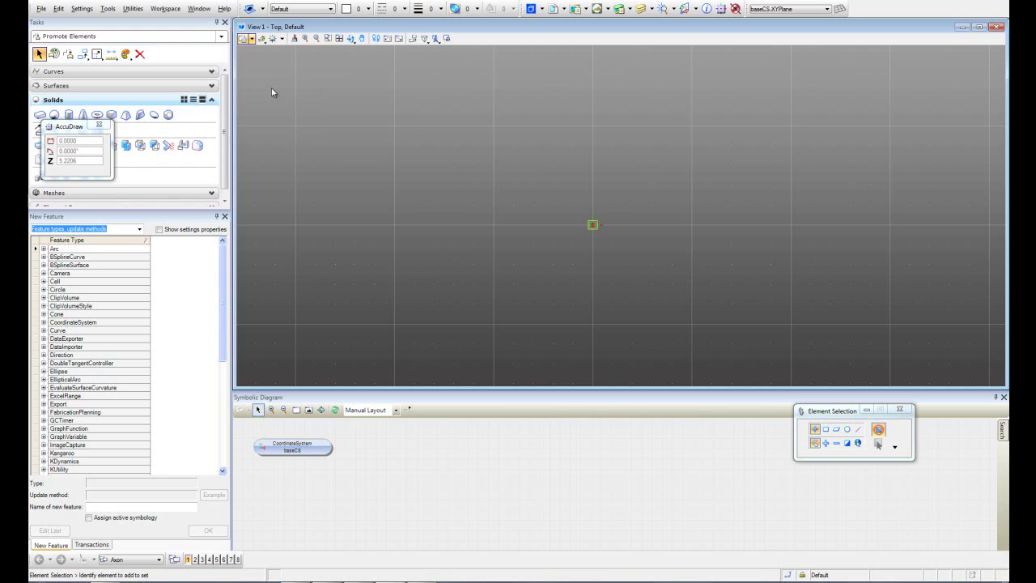
pyautogui.click(100, 127)
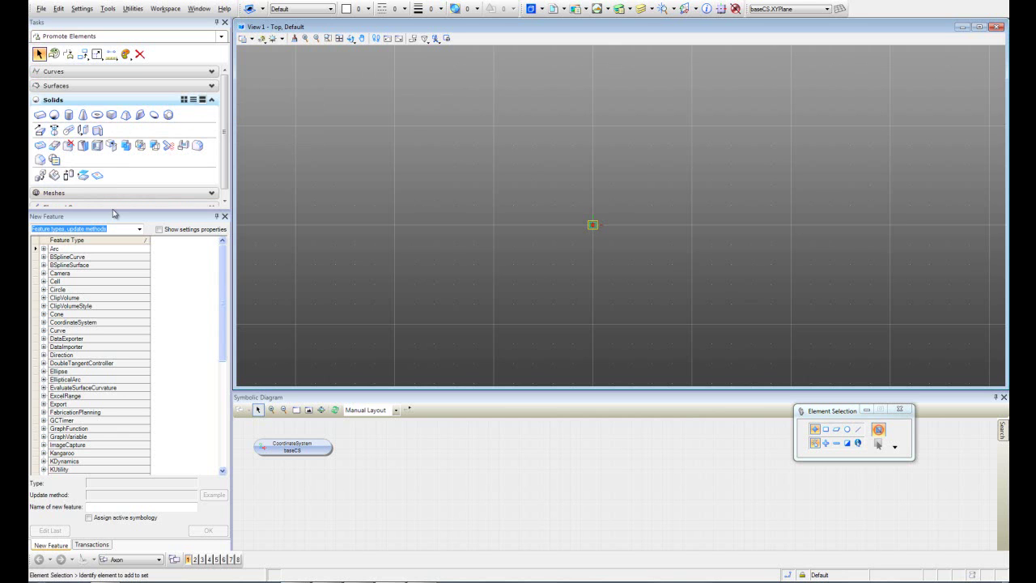
pyautogui.moveTo(114, 214); pyautogui.dragTo(113, 330)
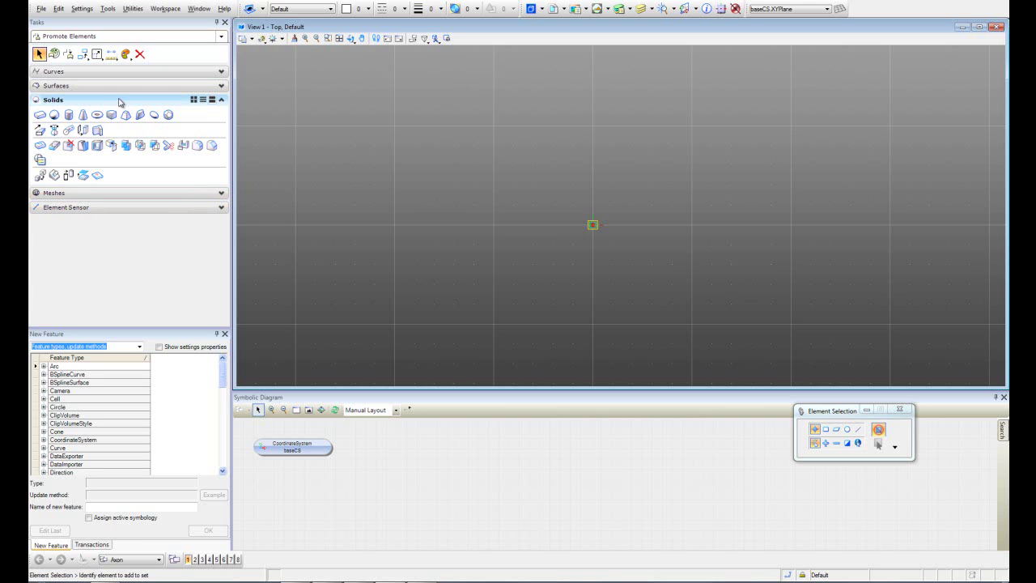
# Complete the four different-sized rectangles around the origin with Place Block, then rotate the view obliquely
pyautogui.click(72, 72)
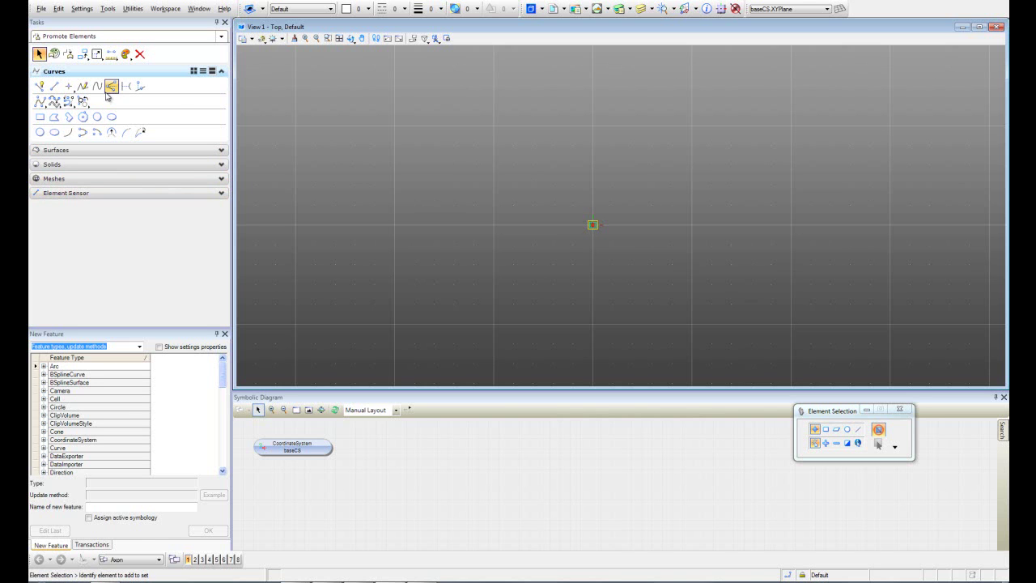
pyautogui.click(40, 117)
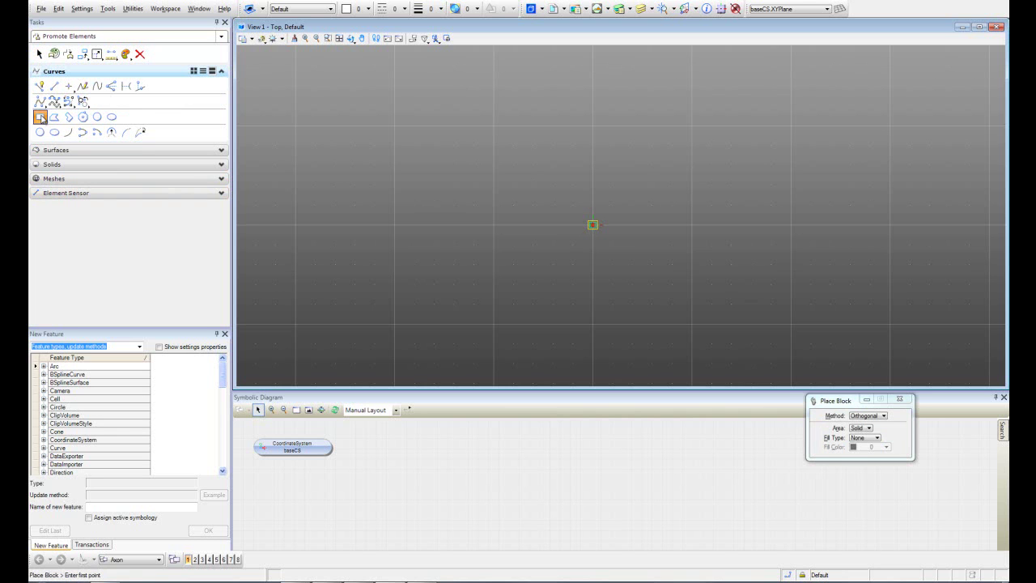
pyautogui.click(522, 250)
pyautogui.rightClick(568, 287)
pyautogui.click(613, 250)
pyautogui.rightClick(654, 289)
pyautogui.click(620, 185)
pyautogui.rightClick(639, 216)
pyautogui.click(516, 153)
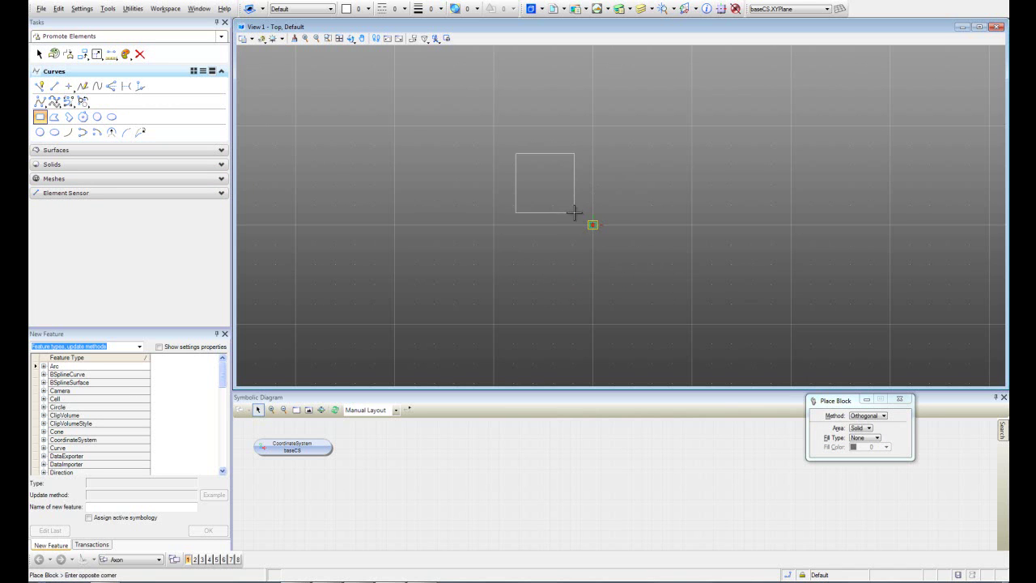
pyautogui.click(574, 213)
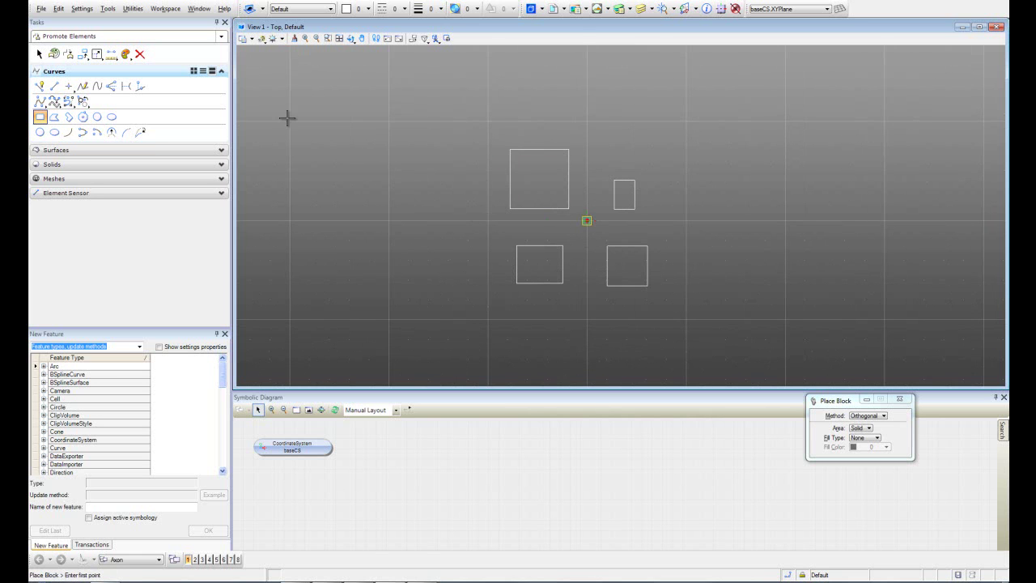
pyautogui.click(39, 54)
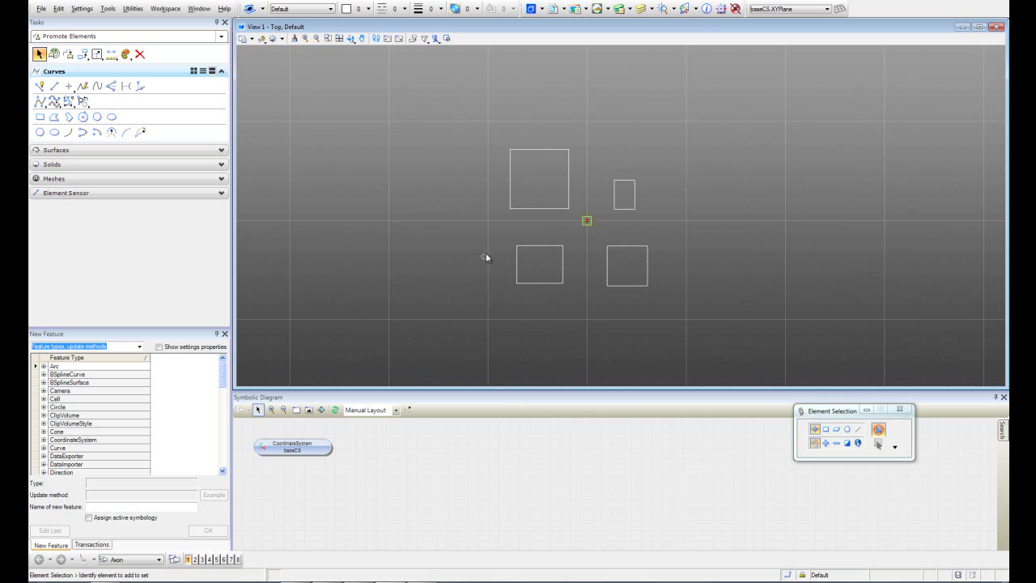
pyautogui.moveTo(458, 283)
pyautogui.keyDown('shift'); pyautogui.mouseDown(button='middle')
pyautogui.moveTo(656, 189)
pyautogui.moveTo(654, 167)
pyautogui.mouseUp(button='middle'); pyautogui.keyUp('shift')
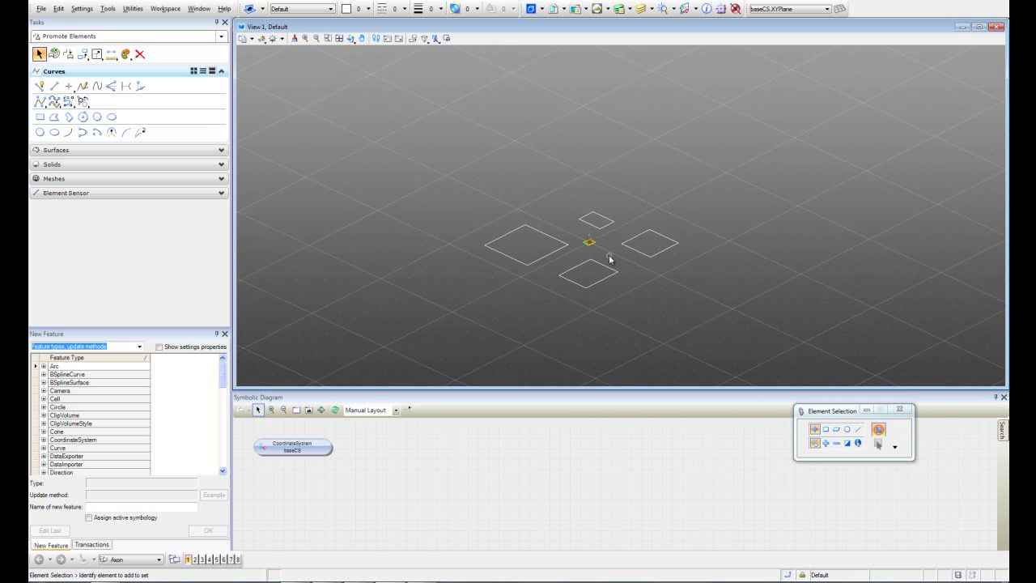
# Extrude the left, bottom and right squares into block solids with Solid by Extrusion
pyautogui.click(160, 166)
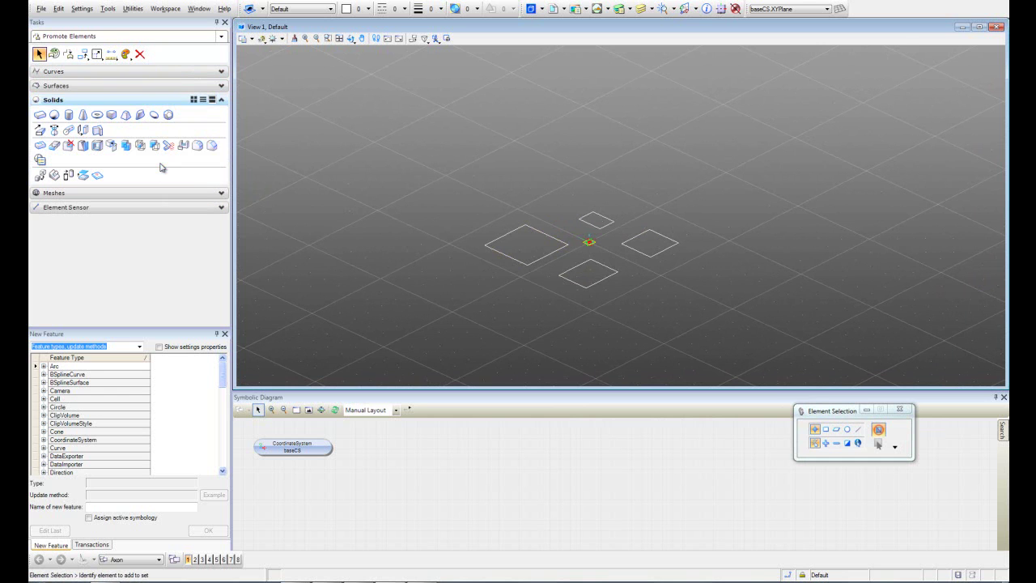
pyautogui.click(39, 131)
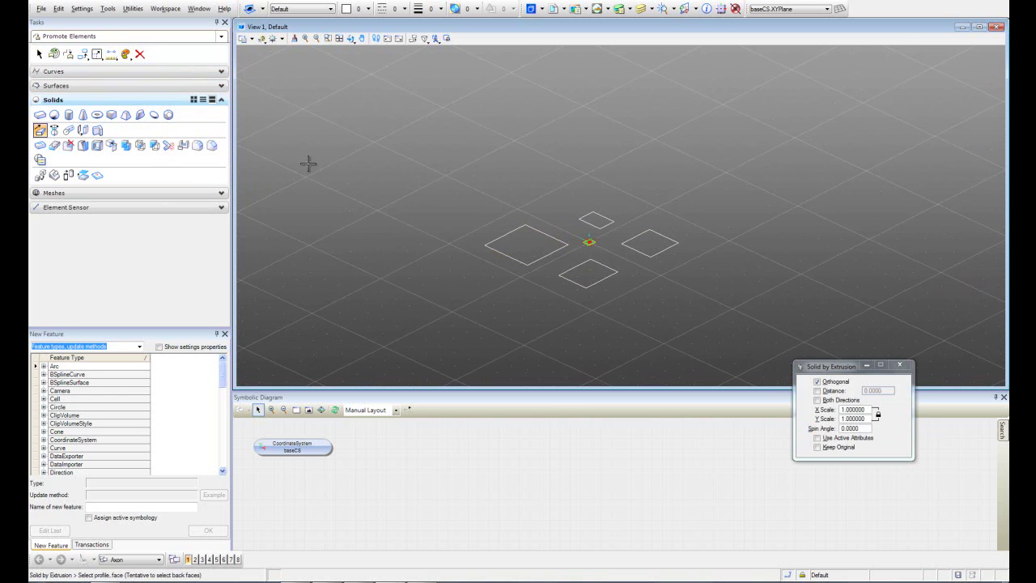
pyautogui.click(497, 250)
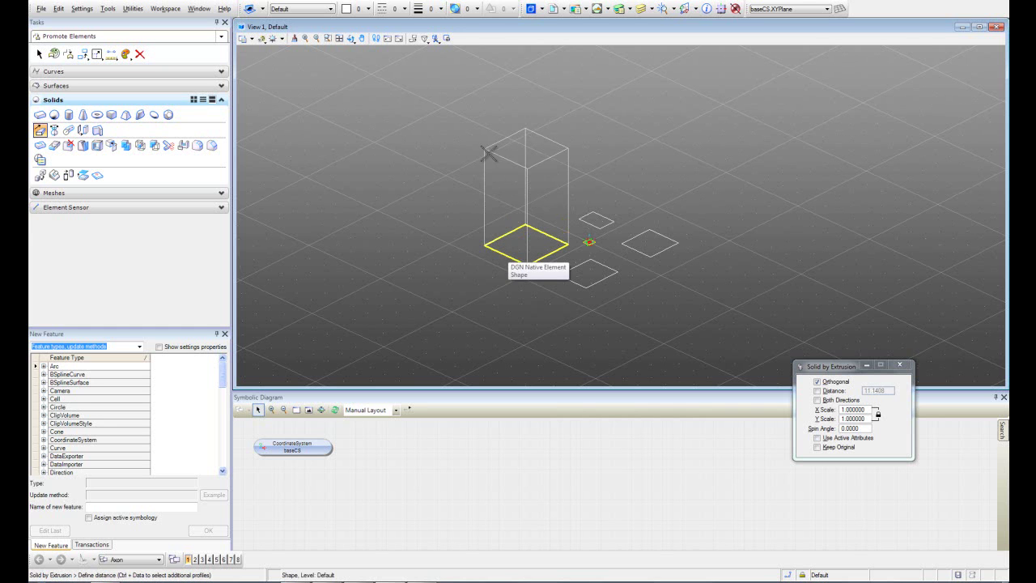
pyautogui.click(583, 283)
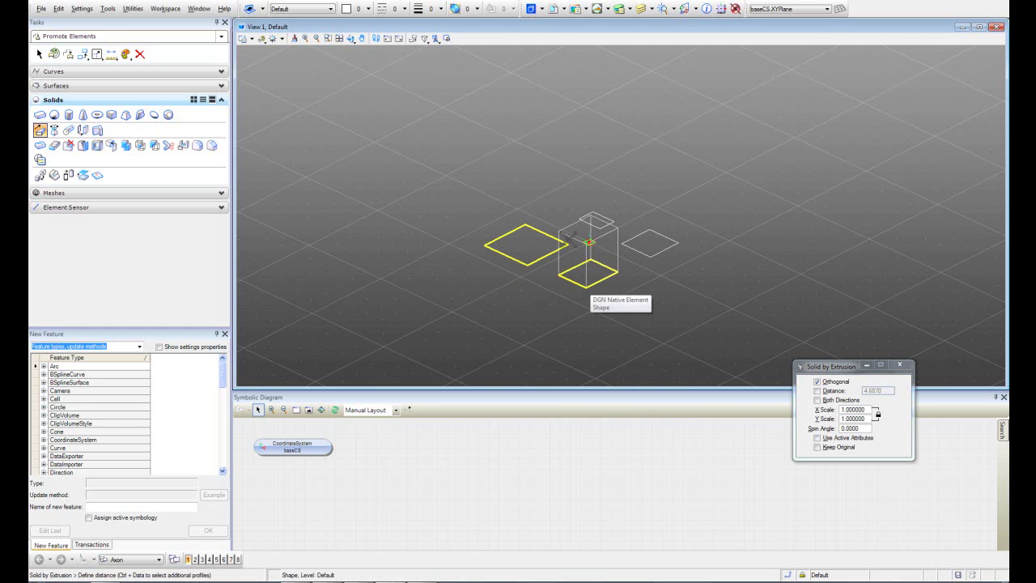
pyautogui.click(655, 250)
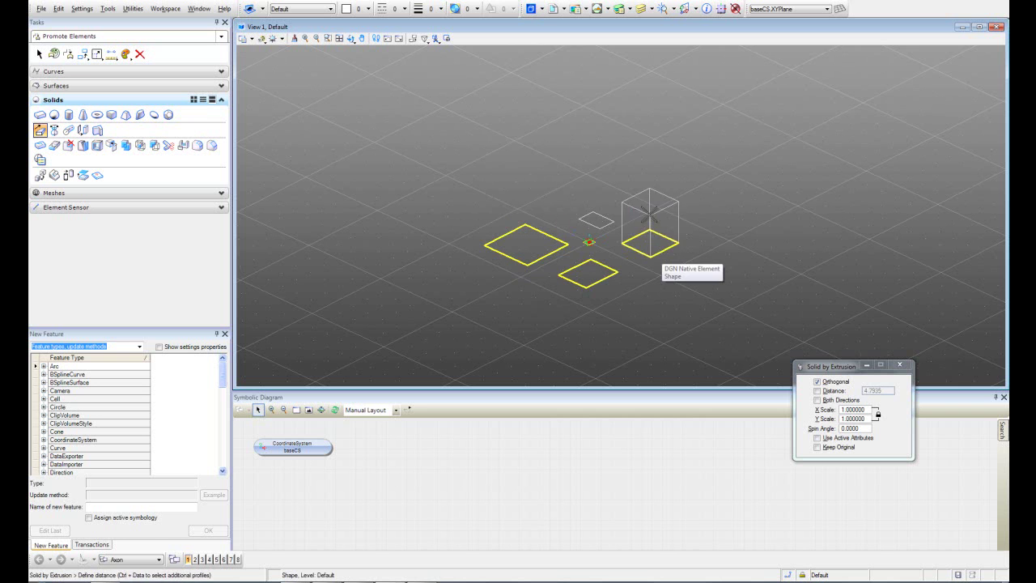
pyautogui.click(705, 232)
# Orbit around the boxes and turn the perspective camera off
pyautogui.click(508, 224)
pyautogui.rightClick(508, 224)
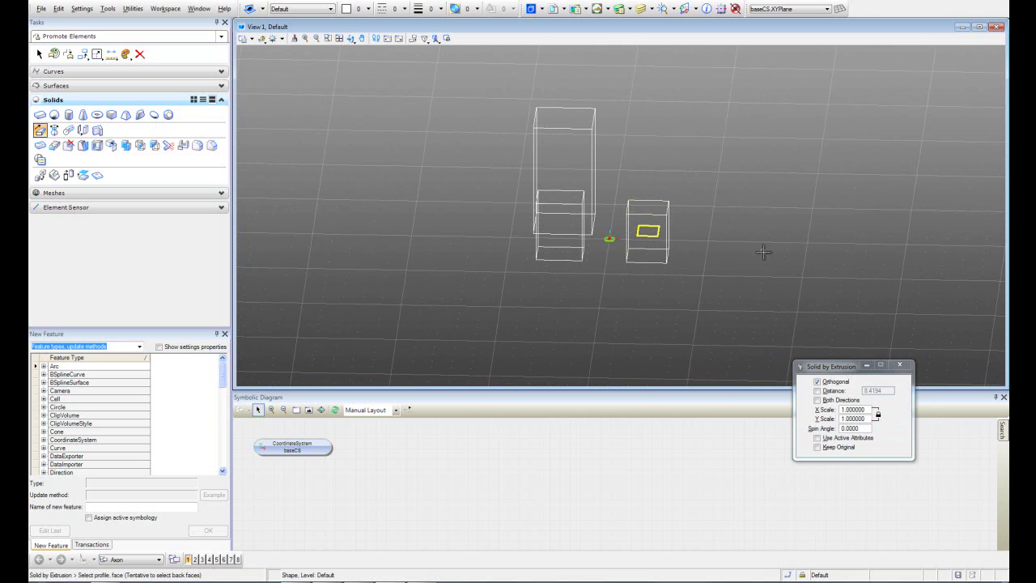
pyautogui.moveTo(620, 214)
pyautogui.keyDown('shift'); pyautogui.mouseDown(button='middle')
pyautogui.moveTo(558, 246)
pyautogui.moveTo(691, 265)
pyautogui.moveTo(740, 248)
pyautogui.mouseUp(button='middle'); pyautogui.keyUp('shift')
pyautogui.click(424, 39)
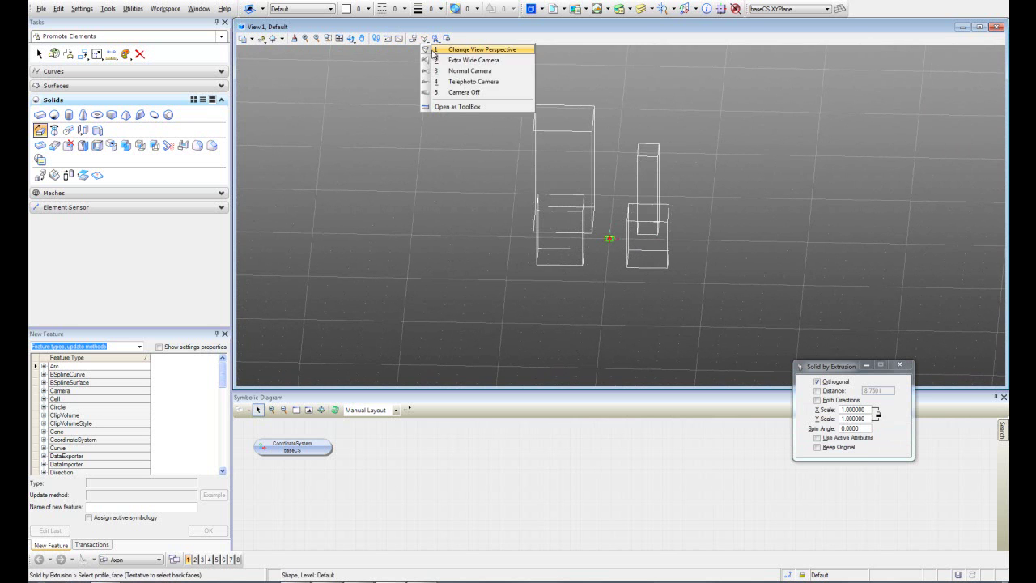
pyautogui.click(458, 92)
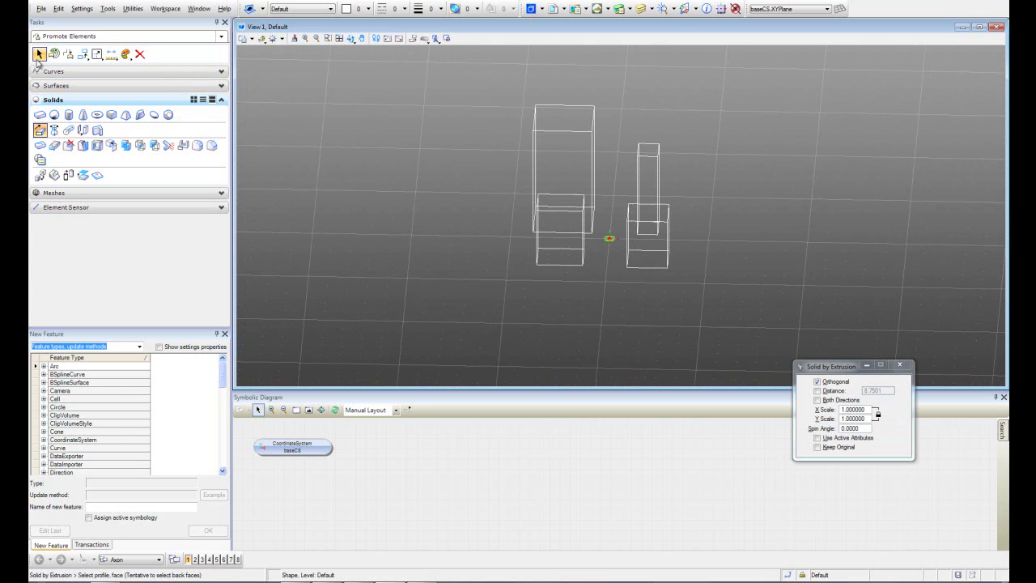
# End the extrusion and view the blocks straight from the top
pyautogui.click(39, 53)
pyautogui.click(351, 38)
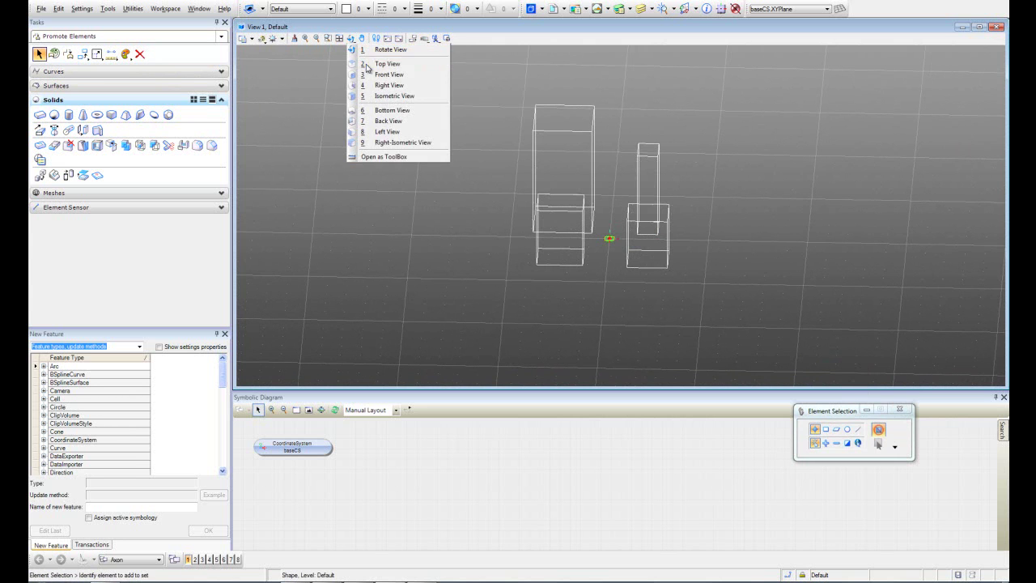
pyautogui.click(387, 63)
pyautogui.moveTo(486, 221); pyautogui.dragTo(496, 212)
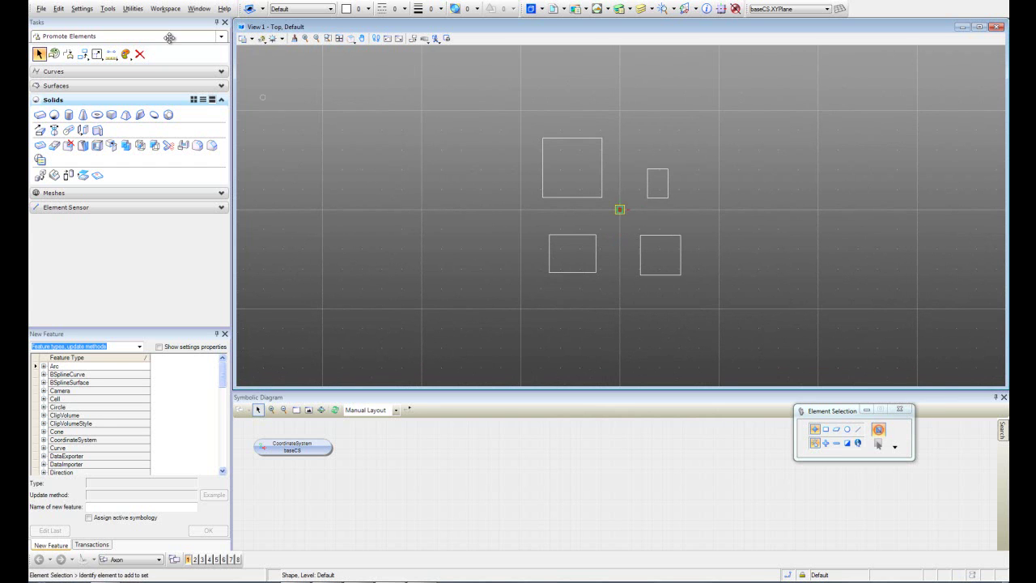
# Bring up the Cells toolbox from Tools, float it over the view, and recentre the squares
pyautogui.click(117, 11)
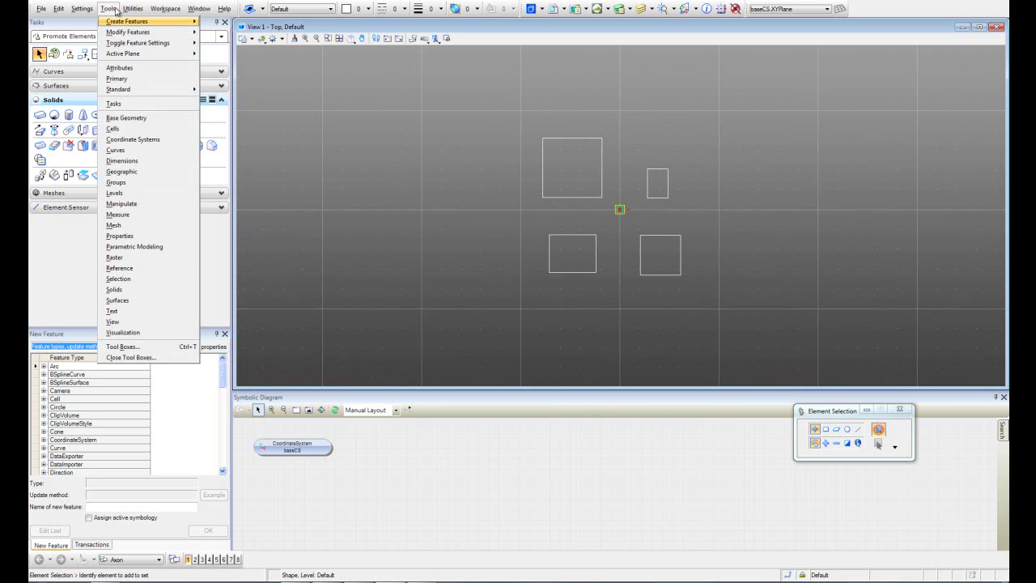
pyautogui.click(136, 130)
pyautogui.moveTo(98, 155); pyautogui.dragTo(344, 163)
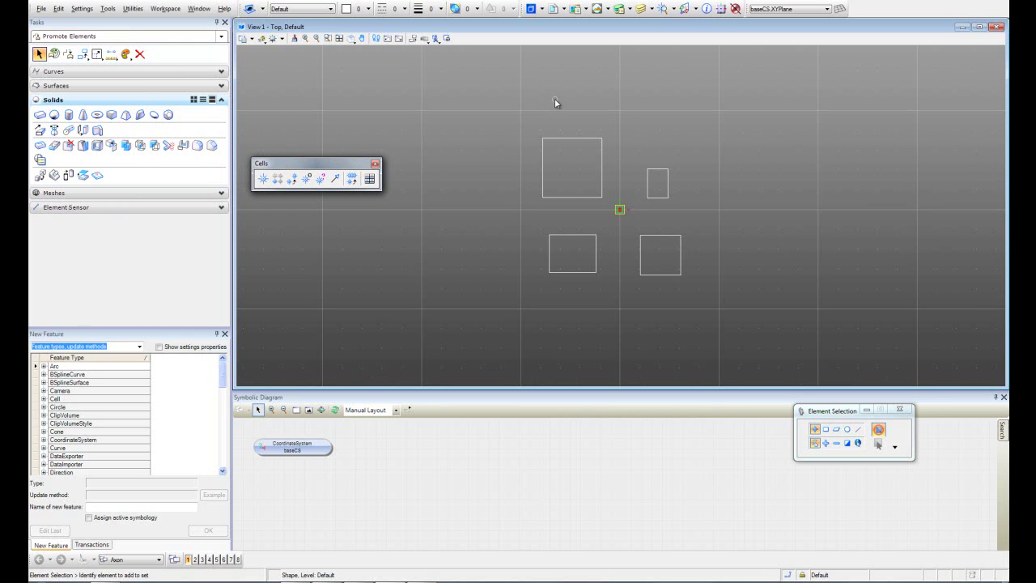
pyautogui.moveTo(594, 116); pyautogui.dragTo(564, 133, button='middle')
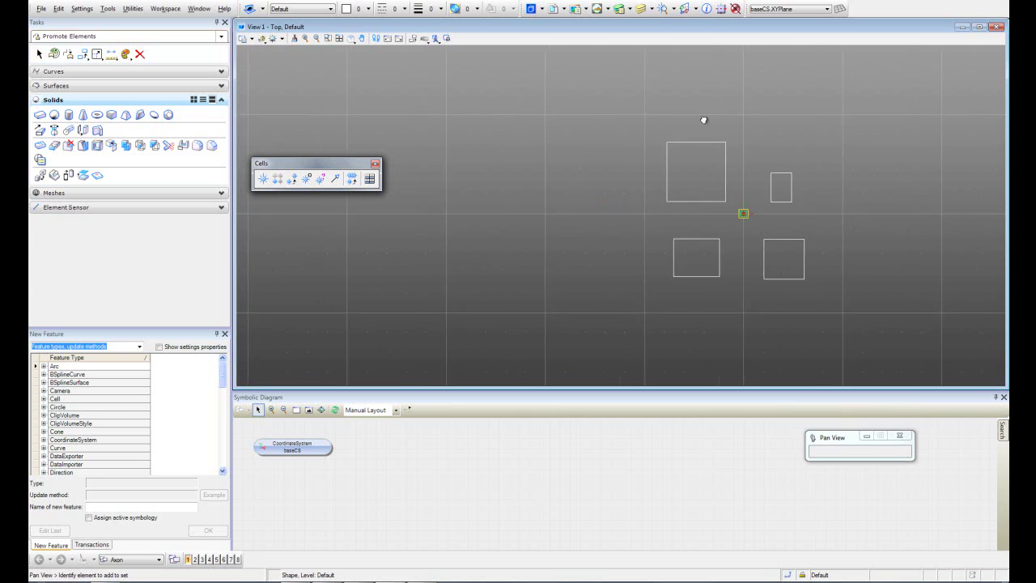
pyautogui.rightClick(565, 132)
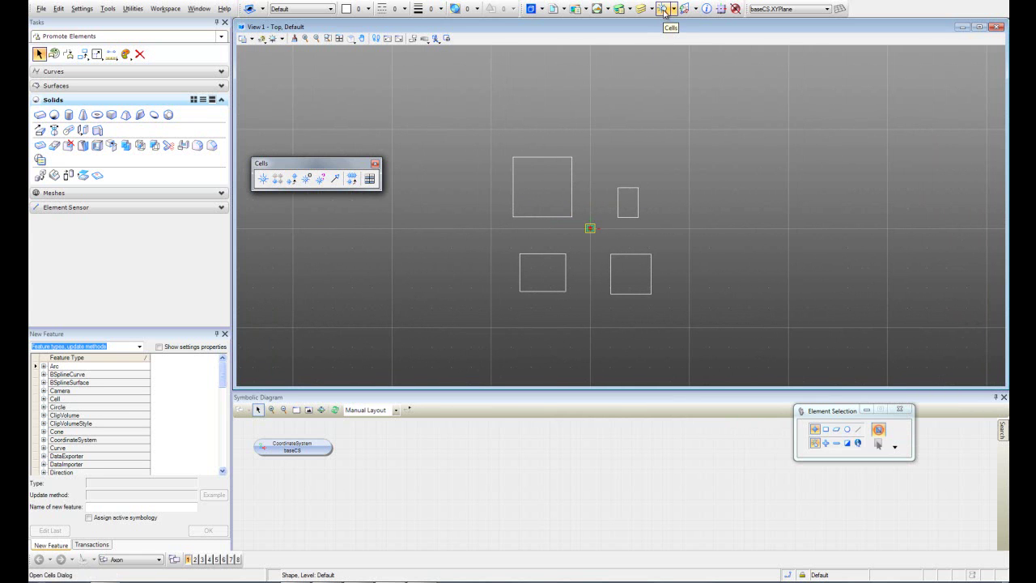
# Open the Cell Library dialog, move it aside and show its File menu
pyautogui.click(663, 10)
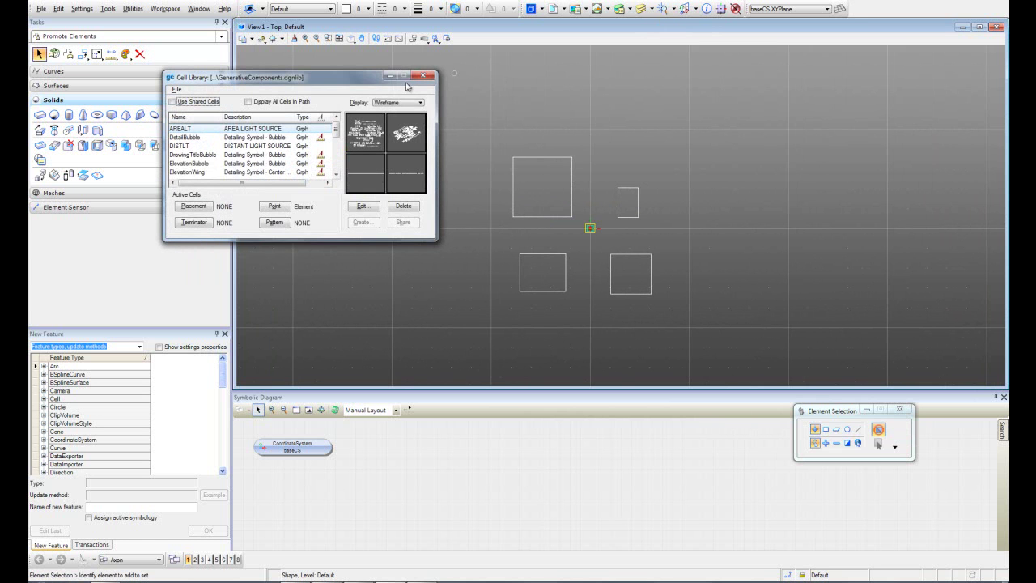
pyautogui.moveTo(289, 78); pyautogui.dragTo(833, 137)
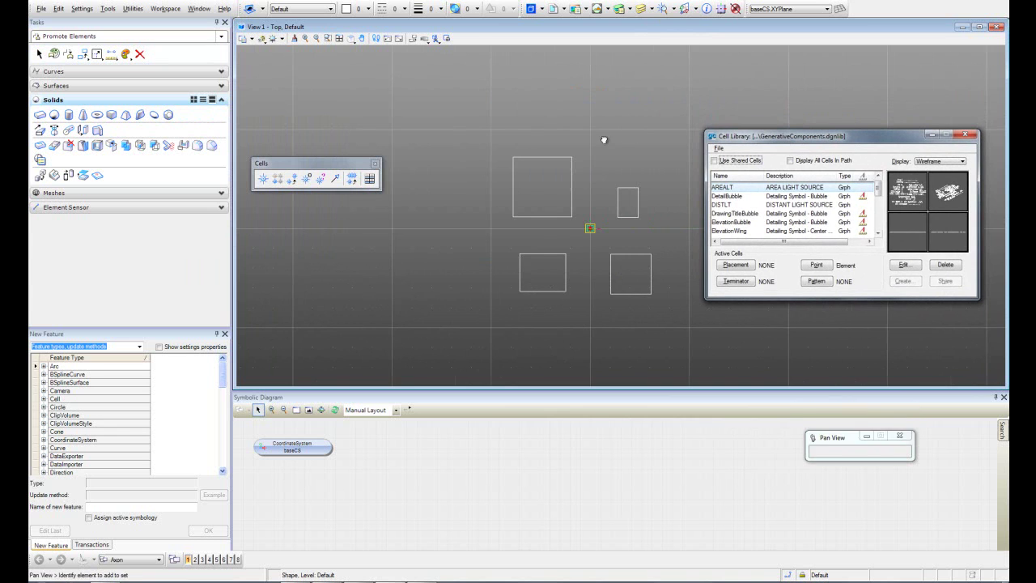
pyautogui.moveTo(588, 138); pyautogui.dragTo(562, 144, button='middle')
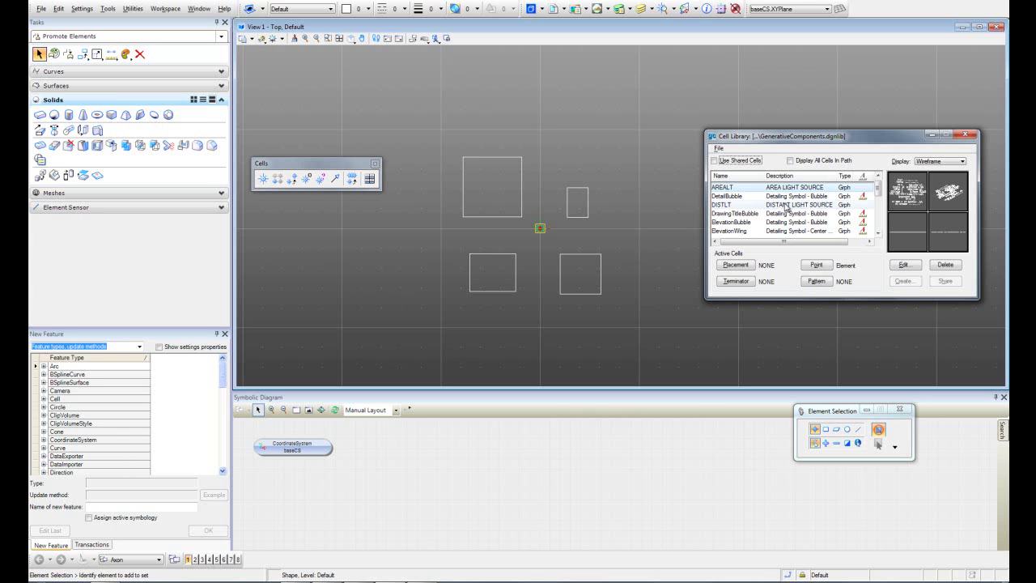
pyautogui.click(720, 149)
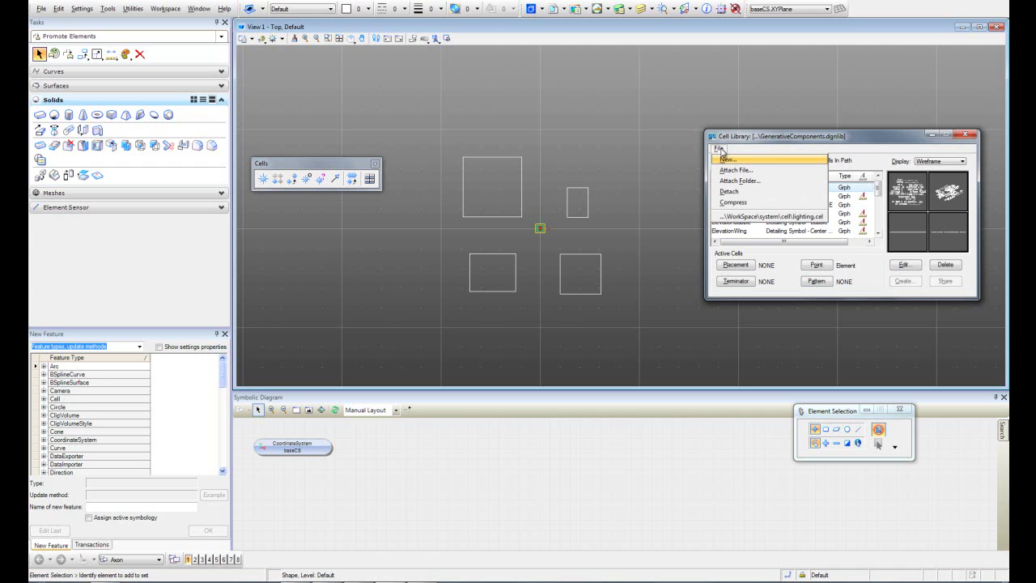
# Create and attach a new empty cell library named tutorialcell.cel
pyautogui.click(727, 160)
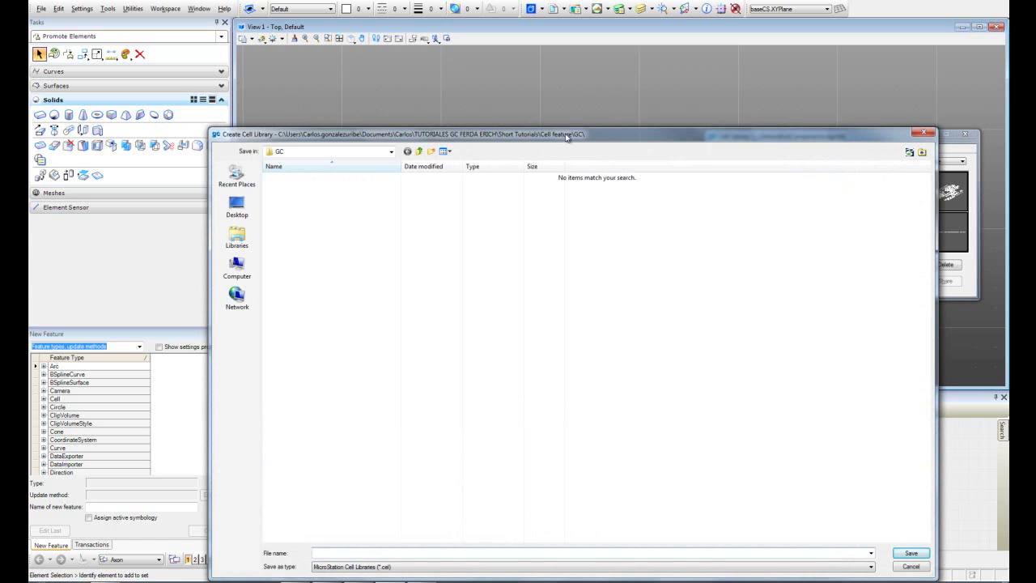
pyautogui.moveTo(569, 136); pyautogui.dragTo(567, 73)
pyautogui.write('tutorialcell')
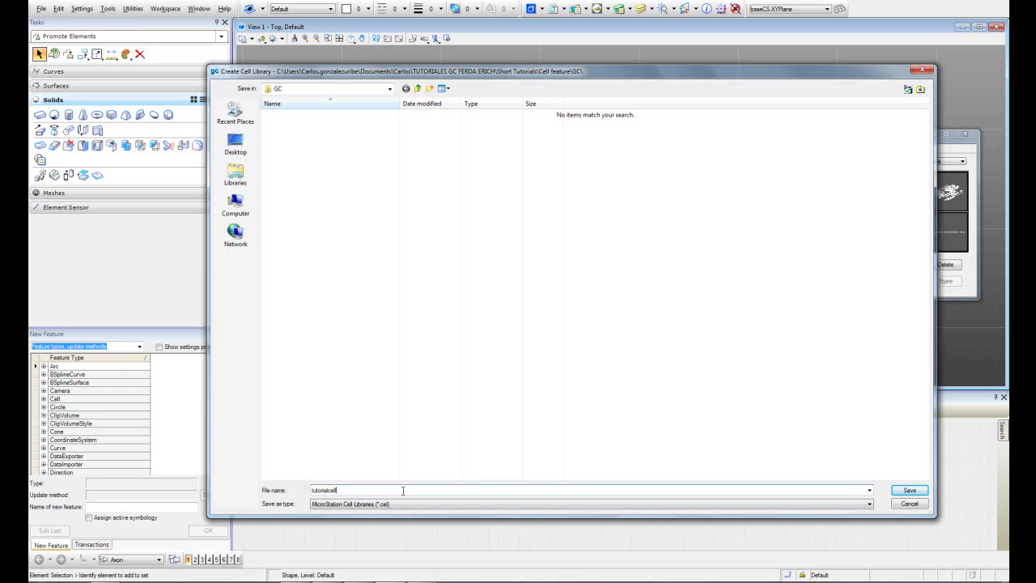
pyautogui.click(914, 492)
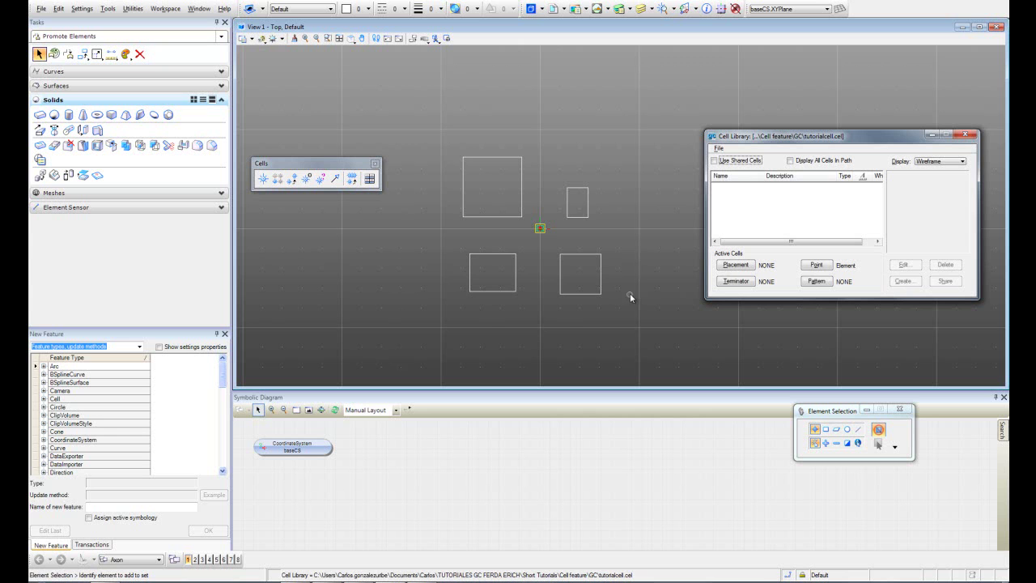
# Select all four box solids with a window selection plus Ctrl-click additions
pyautogui.moveTo(654, 127); pyautogui.dragTo(430, 320)
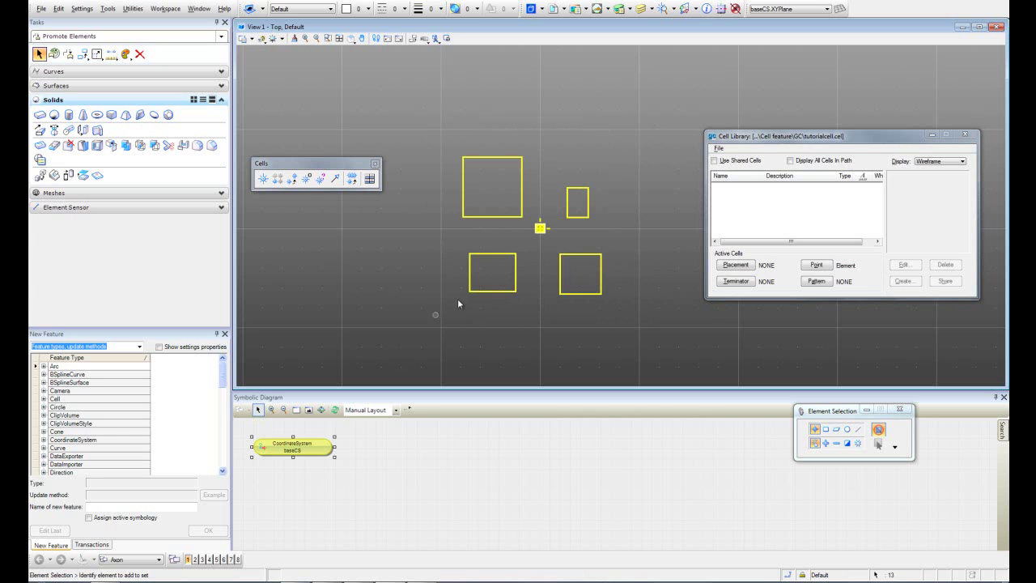
pyautogui.click(539, 257)
pyautogui.moveTo(593, 278); pyautogui.dragTo(502, 263)
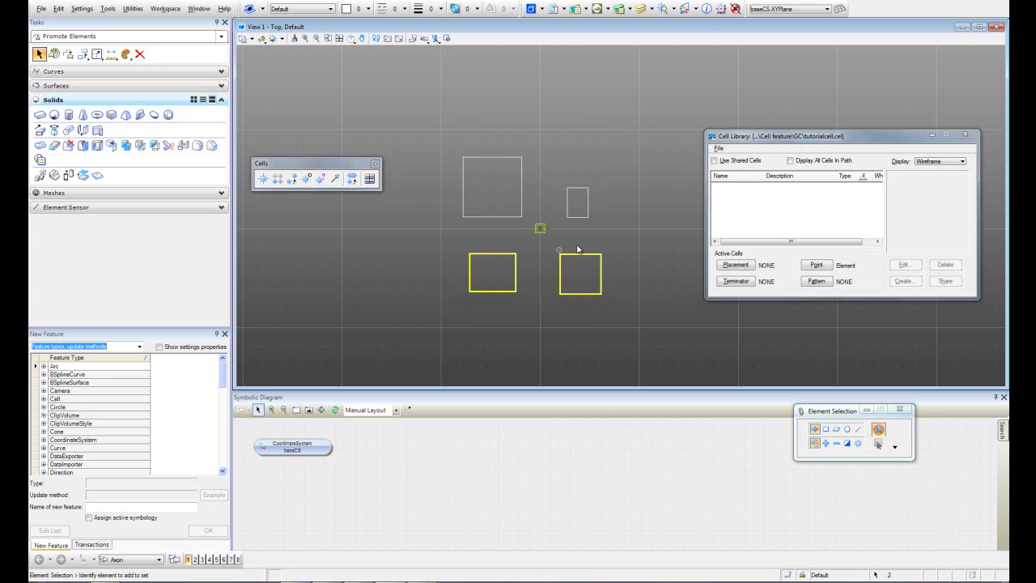
pyautogui.keyDown('ctrl'); pyautogui.click(577, 210); pyautogui.keyUp('ctrl')
pyautogui.keyDown('ctrl'); pyautogui.click(507, 196); pyautogui.keyUp('ctrl')
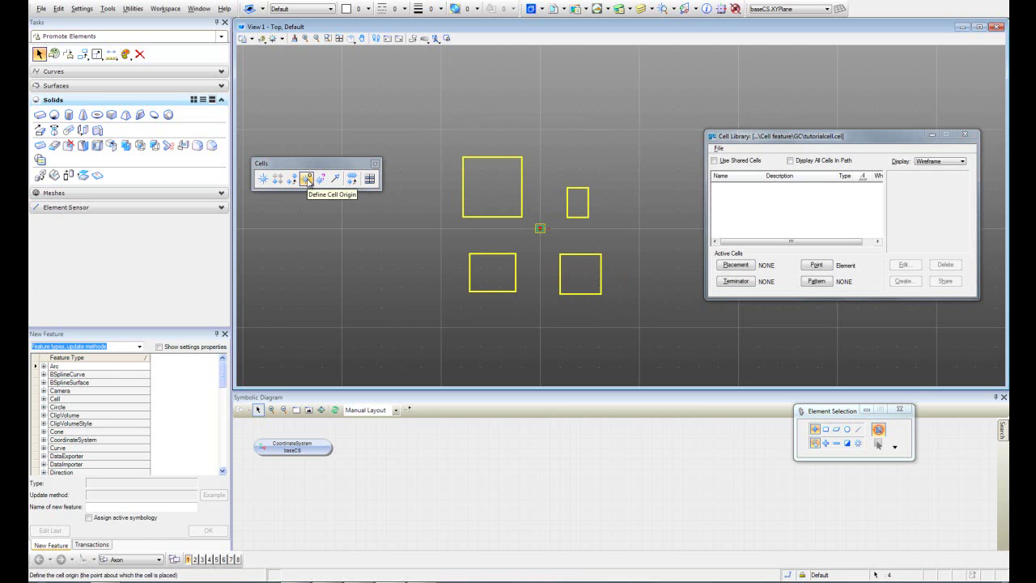
# Define the cell origin at the baseCS coordinate-system origin, zooming in to pick it
pyautogui.click(307, 182)
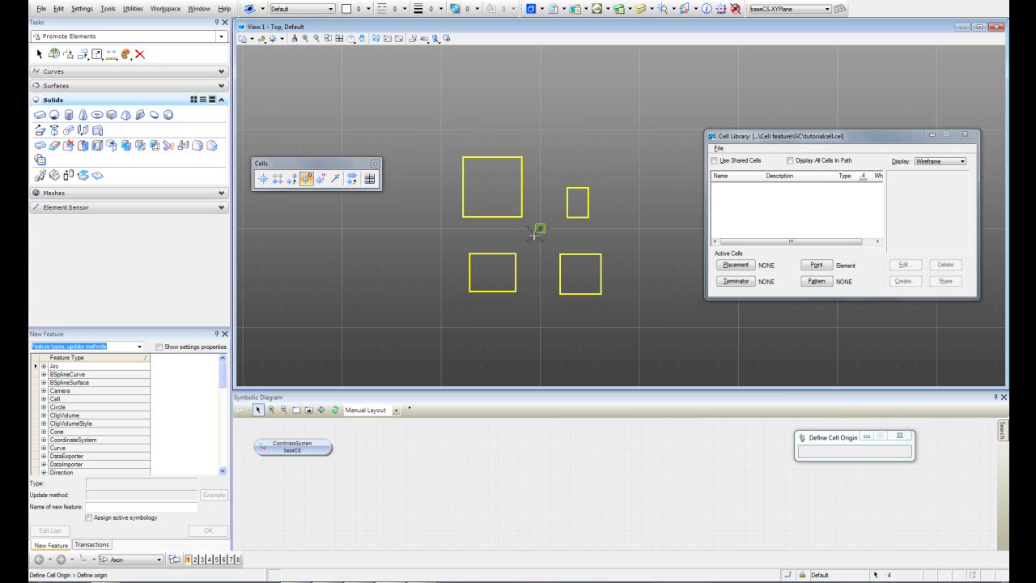
pyautogui.scroll(2, 538, 248)
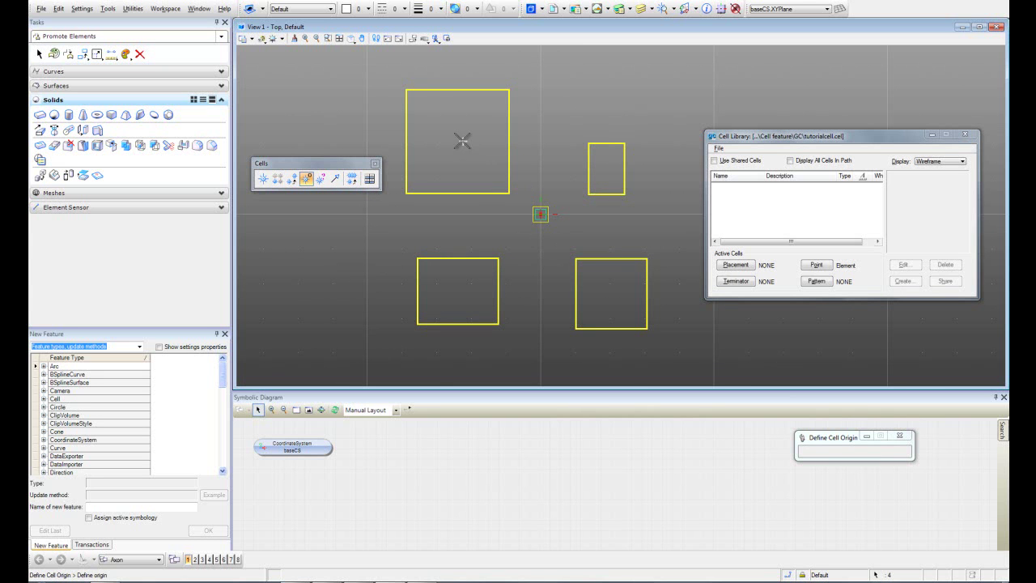
pyautogui.scroll(2, 542, 211)
pyautogui.click(543, 210)
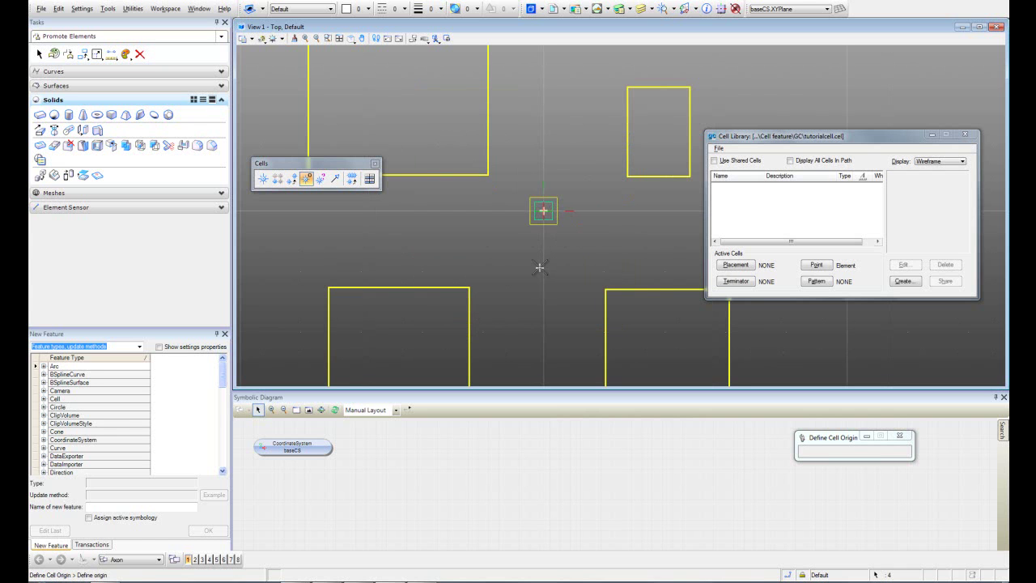
pyautogui.scroll(-2, 587, 261)
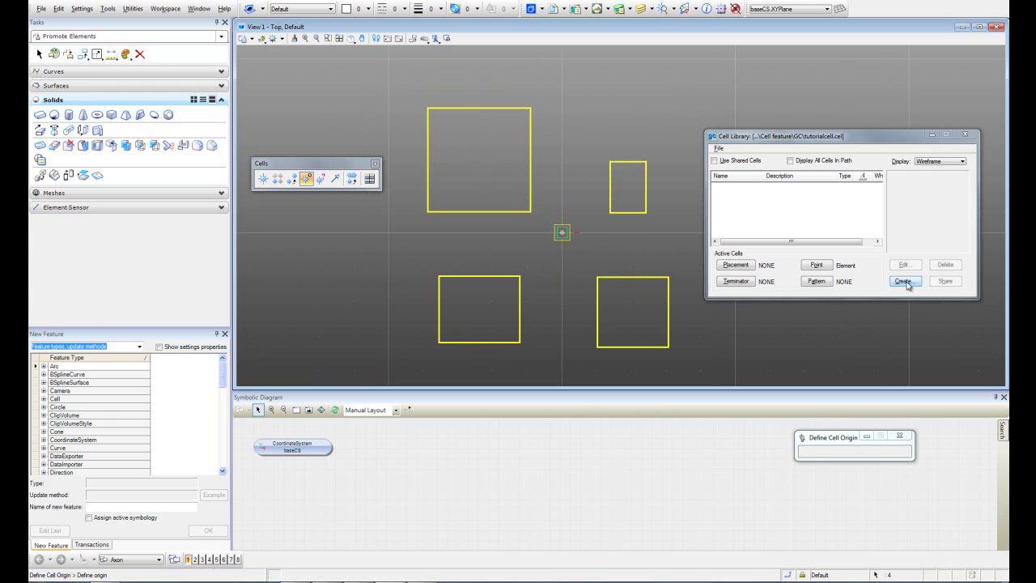
# Create the cell 'tcell', with description 'tcell', in the tutorialcell library
pyautogui.click(904, 281)
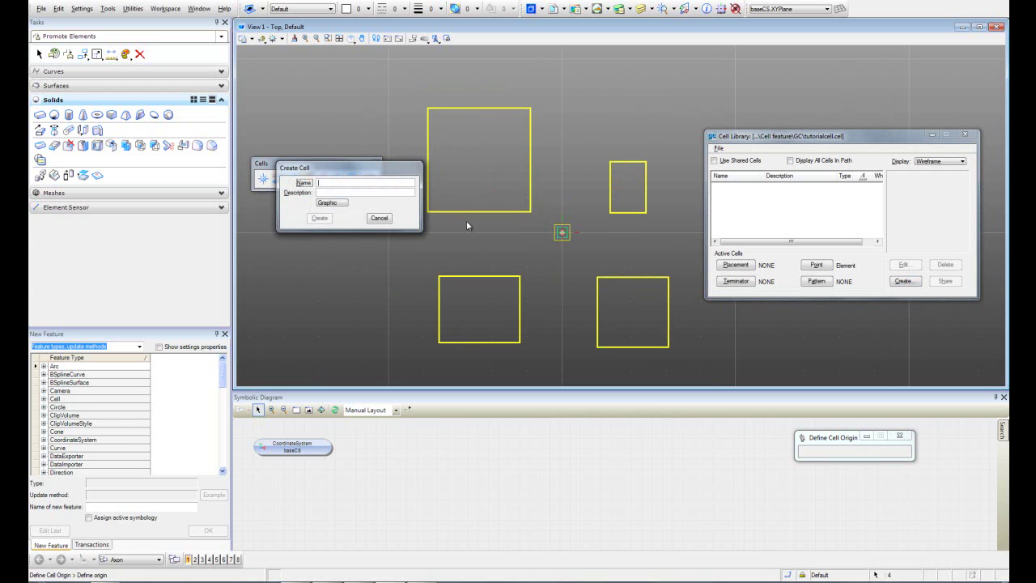
pyautogui.moveTo(388, 168); pyautogui.dragTo(596, 214)
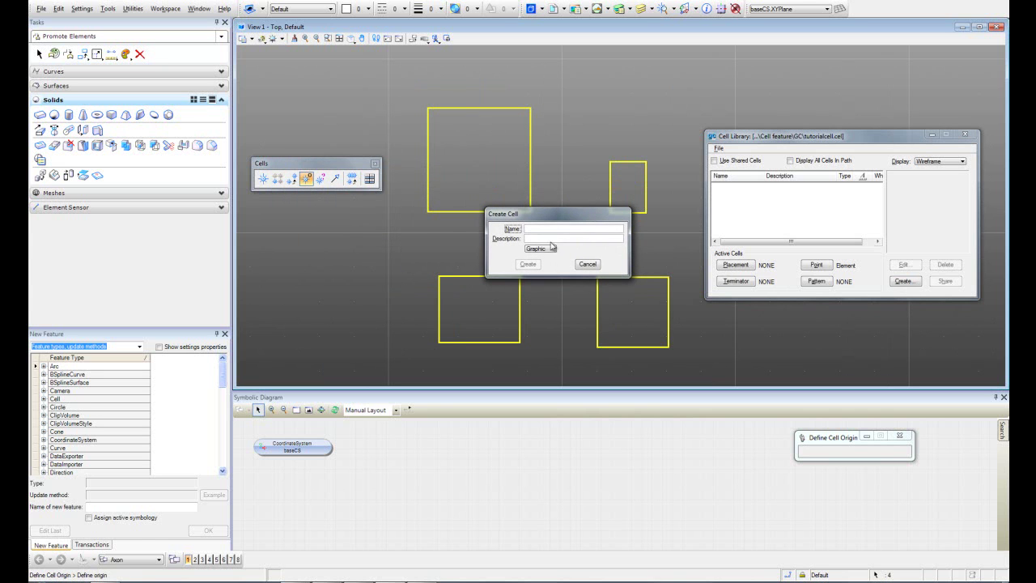
pyautogui.click(542, 229)
pyautogui.write('tcell')
pyautogui.click(555, 238)
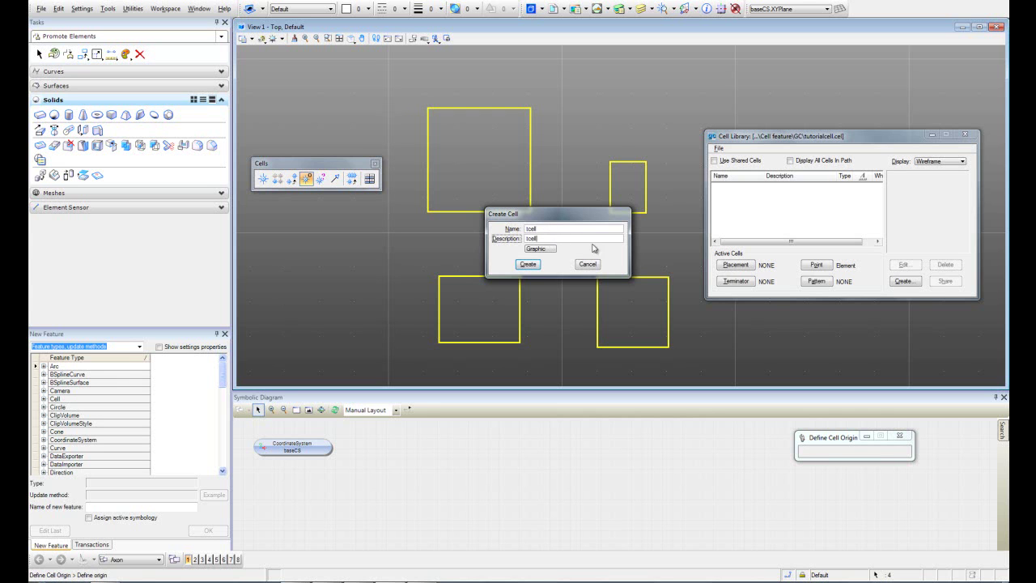
pyautogui.click(528, 263)
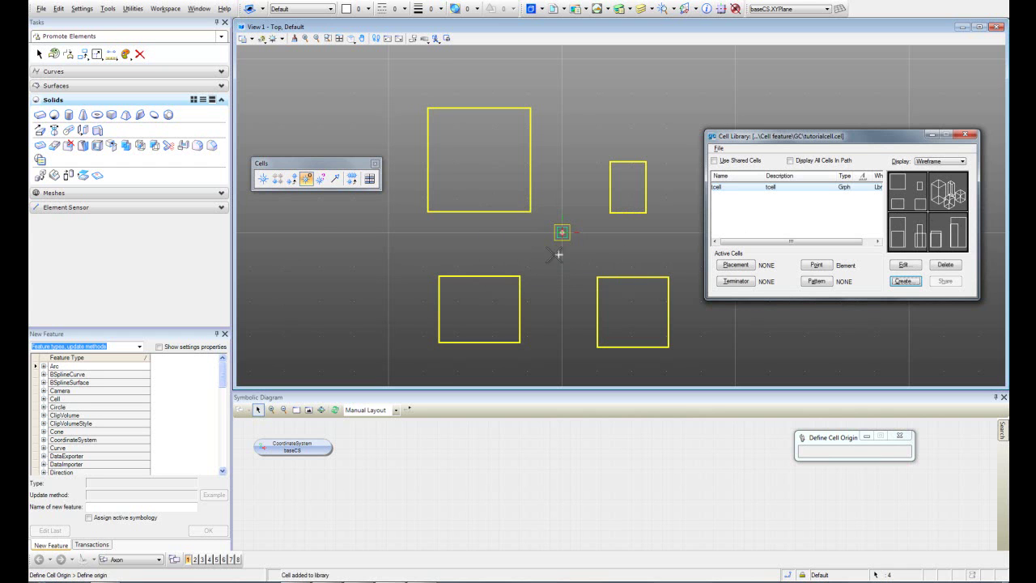
# End the cell origin definition and return to element selection
pyautogui.scroll(-2, 504, 260)
pyautogui.click(543, 275)
pyautogui.moveTo(543, 274); pyautogui.dragTo(488, 276, button='middle')
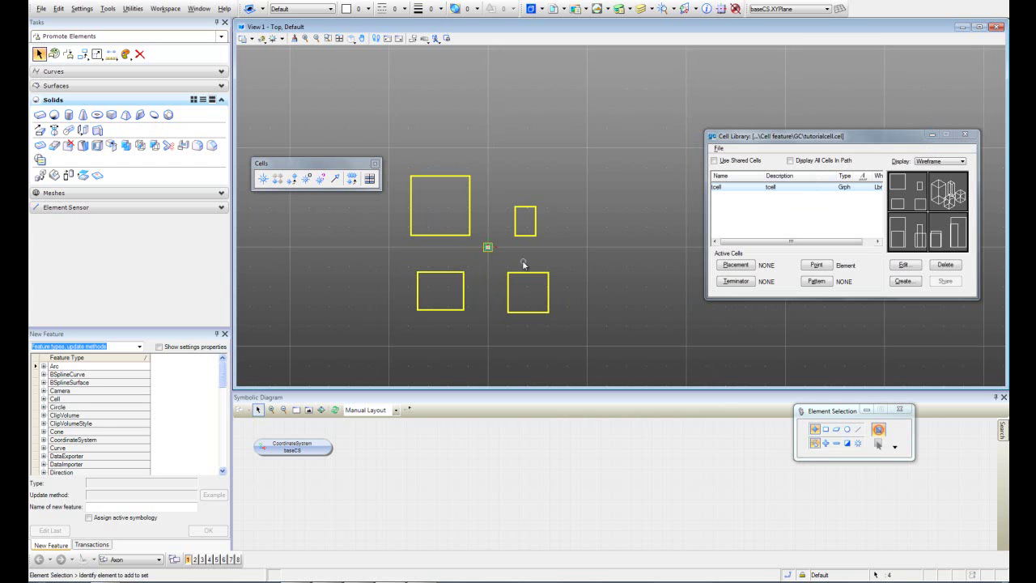
# Window-select all four square blocks and delete them, keeping only the coordinate system
pyautogui.scroll(-2, 527, 262)
pyautogui.moveTo(557, 266); pyautogui.dragTo(513, 257, button='middle')
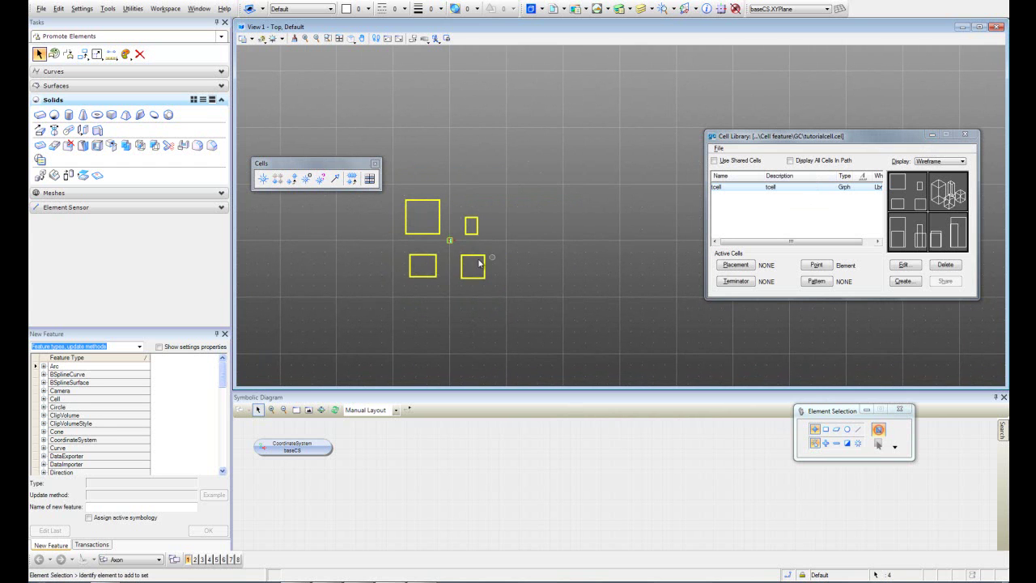
pyautogui.scroll(2, 465, 266)
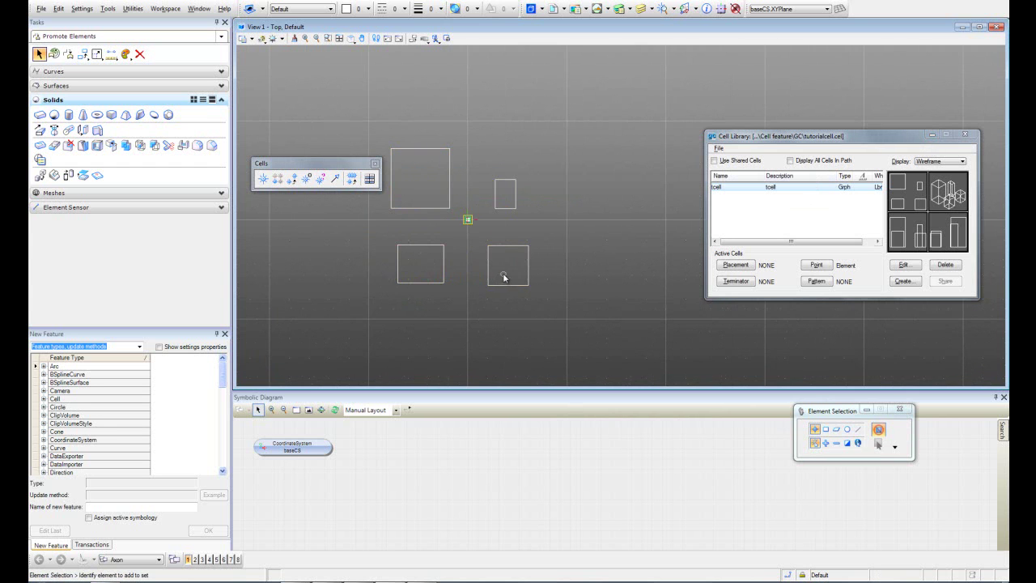
pyautogui.moveTo(506, 279); pyautogui.dragTo(419, 245)
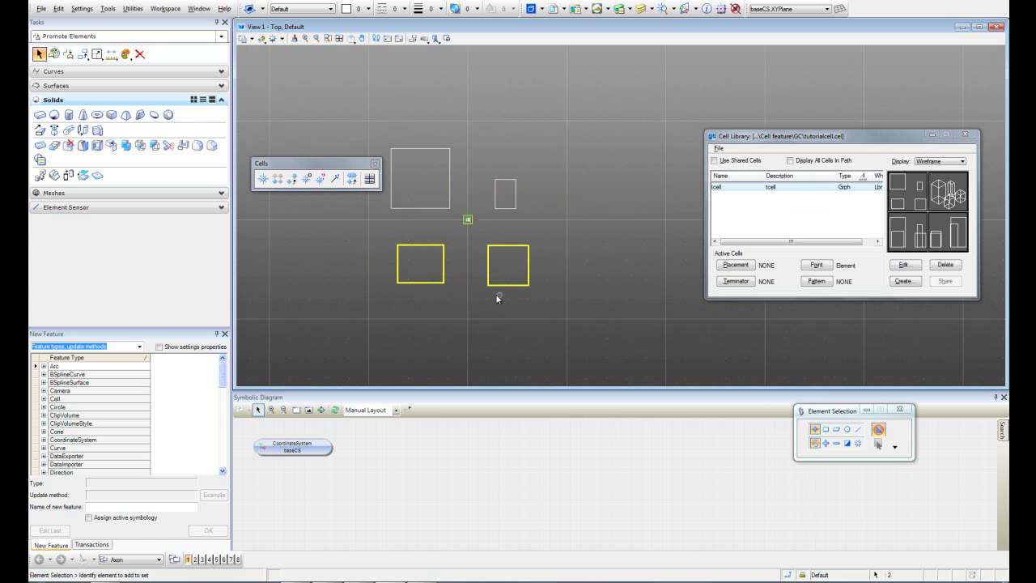
pyautogui.rightClick(496, 274)
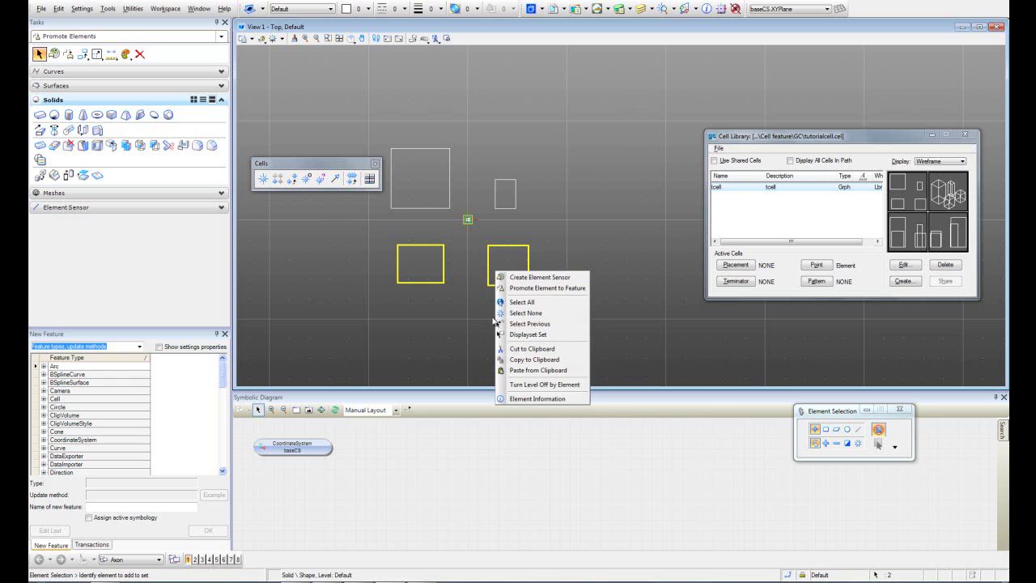
pyautogui.click(456, 323)
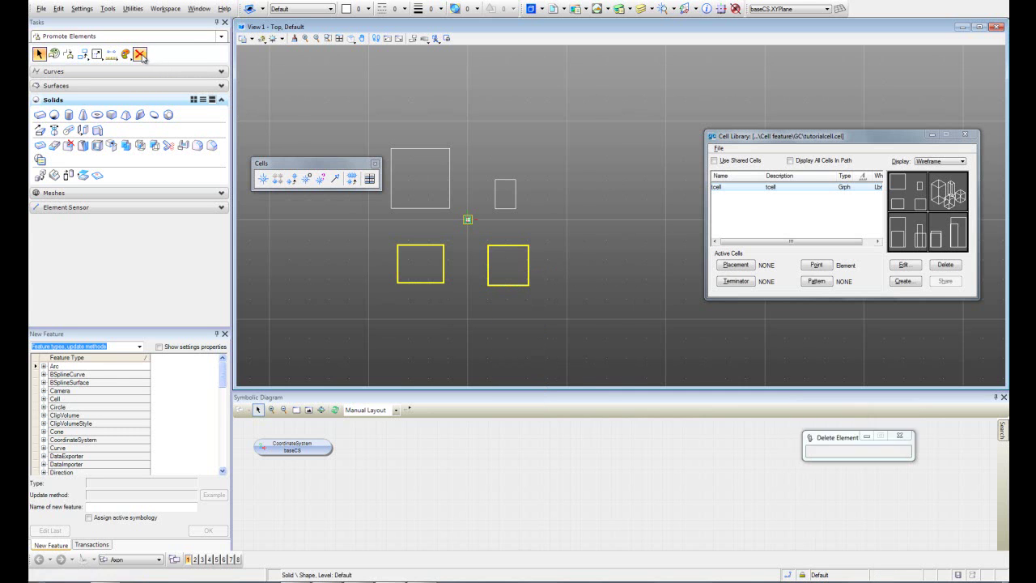
pyautogui.moveTo(582, 266); pyautogui.dragTo(391, 133)
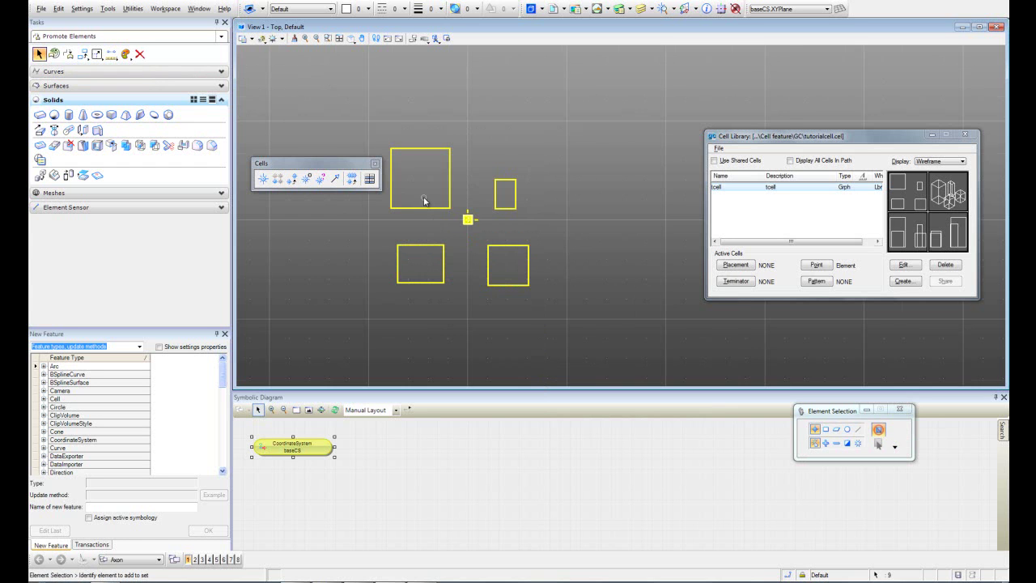
pyautogui.press('Delete')
pyautogui.scroll(2, 437, 212)
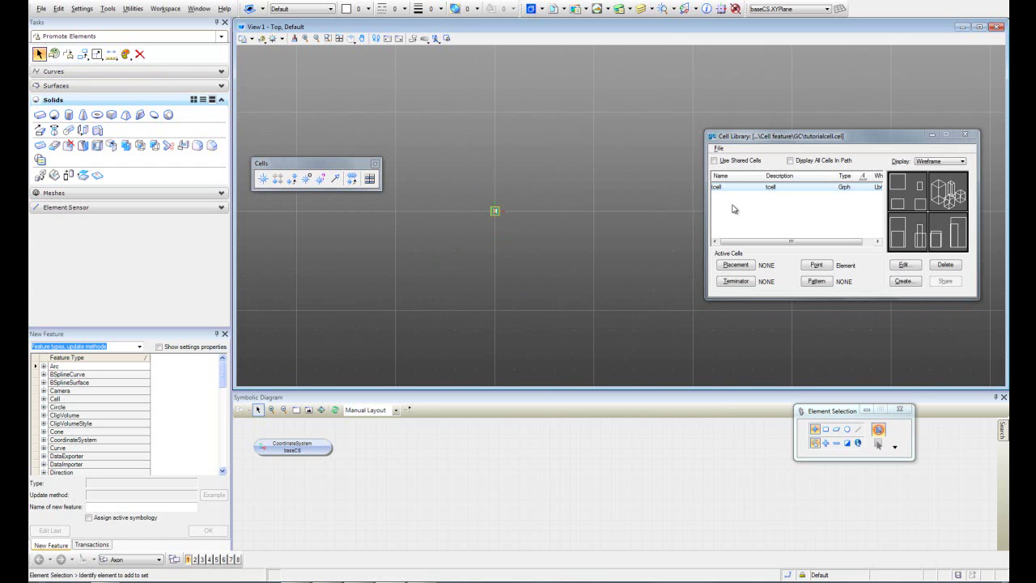
# Close the cell library and Cells toolbar, then switch Tasks to the Primary set
pyautogui.click(965, 136)
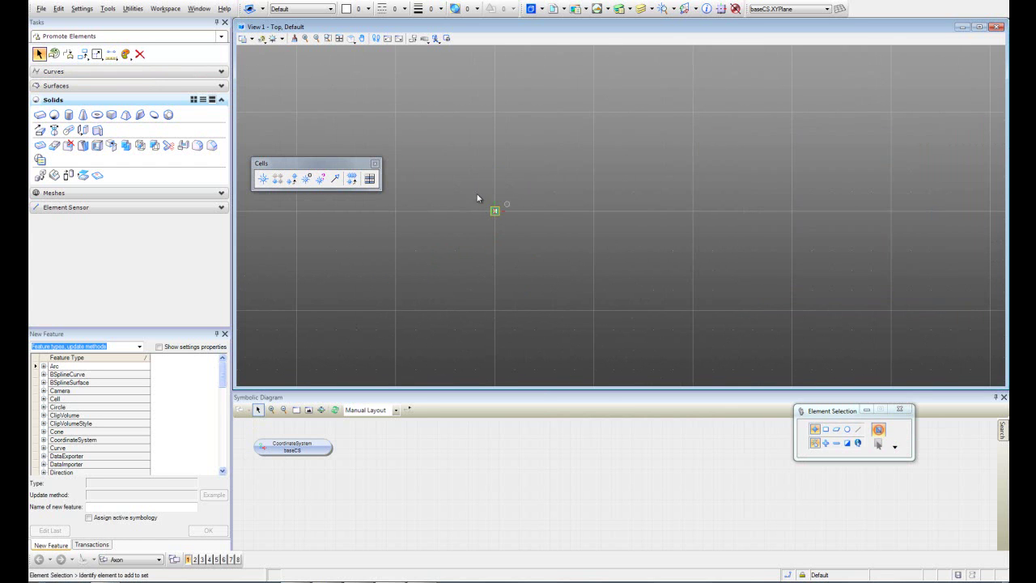
pyautogui.click(375, 163)
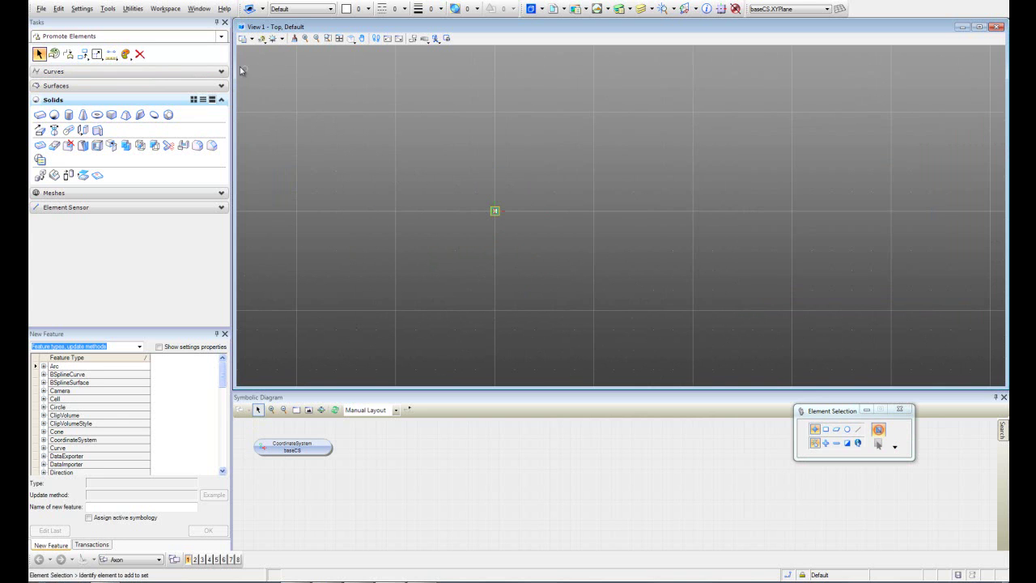
pyautogui.click(221, 36)
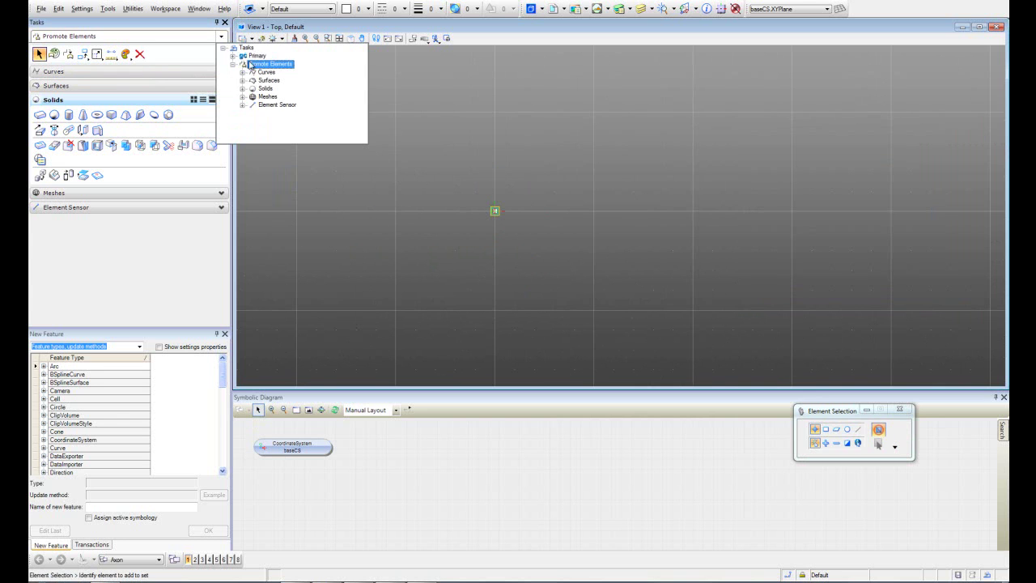
pyautogui.click(257, 55)
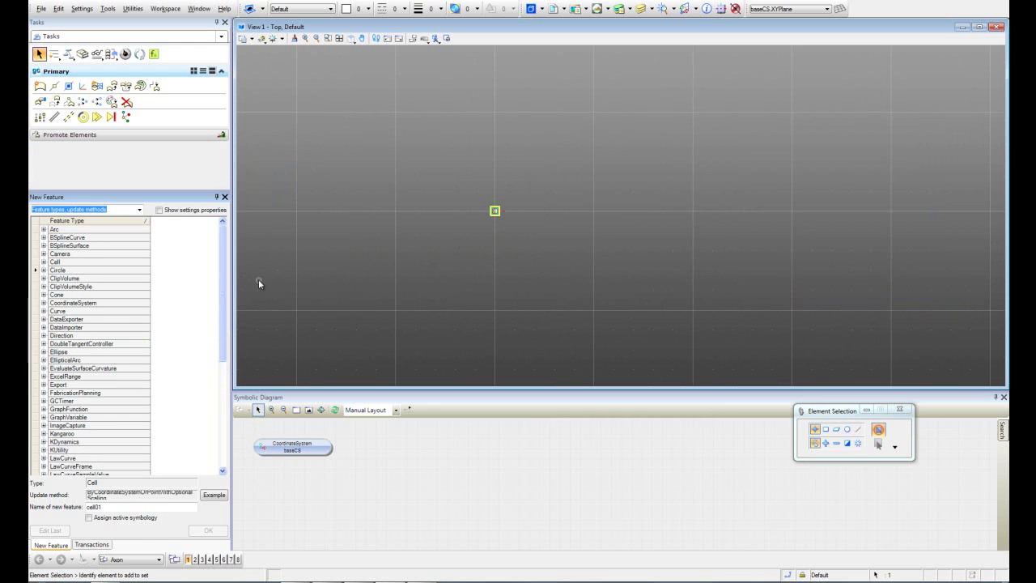
# Define a Cell ByCoordinateSystemOrPointWithOptionalScaling feature on baseCS and edit its CellName
pyautogui.click(43, 261)
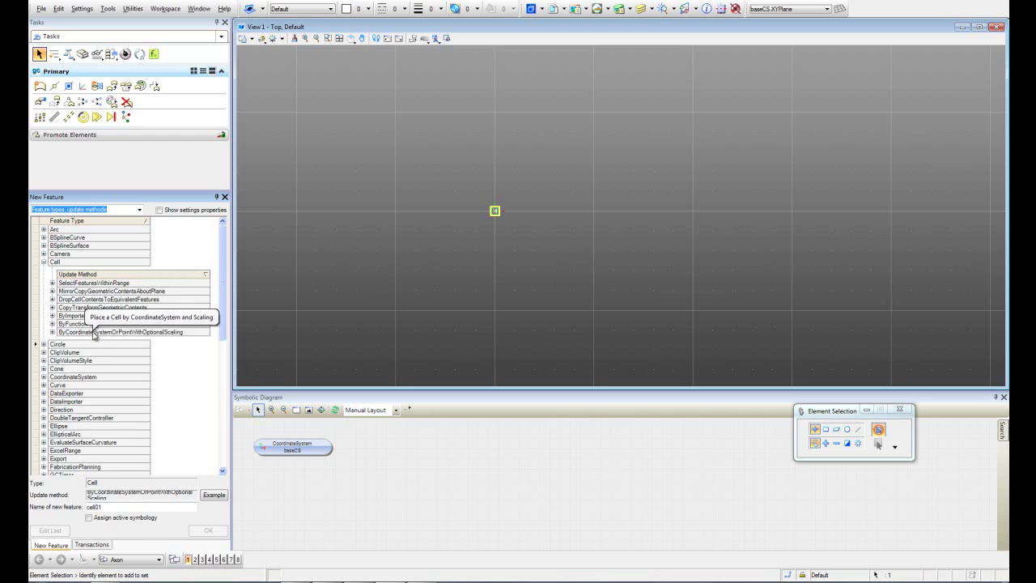
pyautogui.moveTo(120, 331)
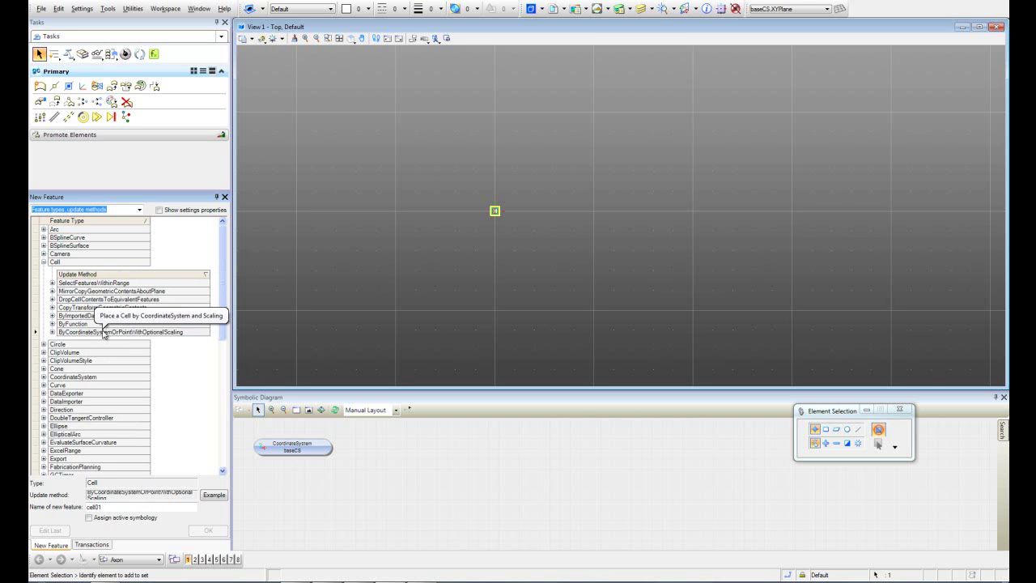
pyautogui.click(52, 333)
pyautogui.click(153, 355)
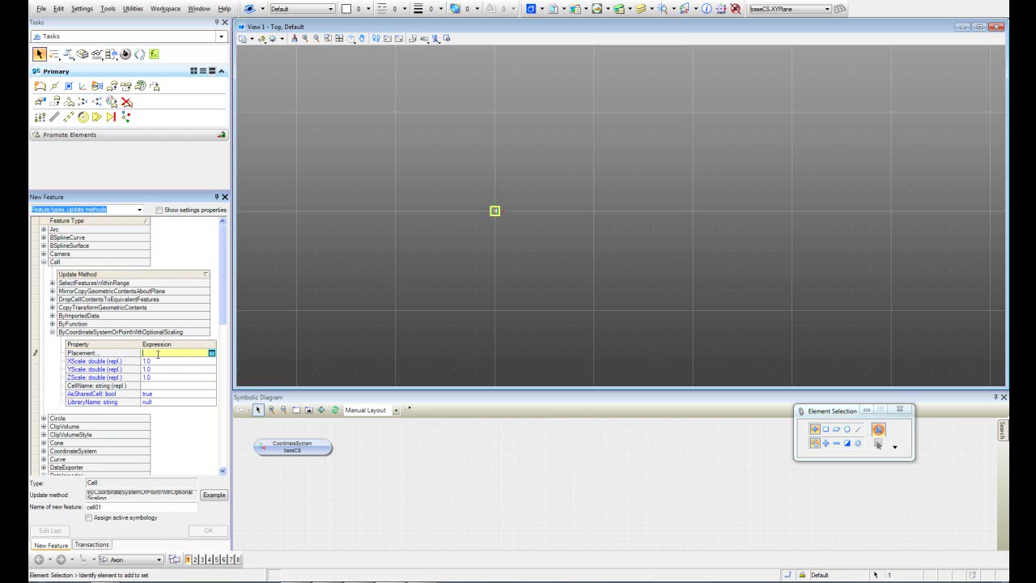
pyautogui.click(313, 452)
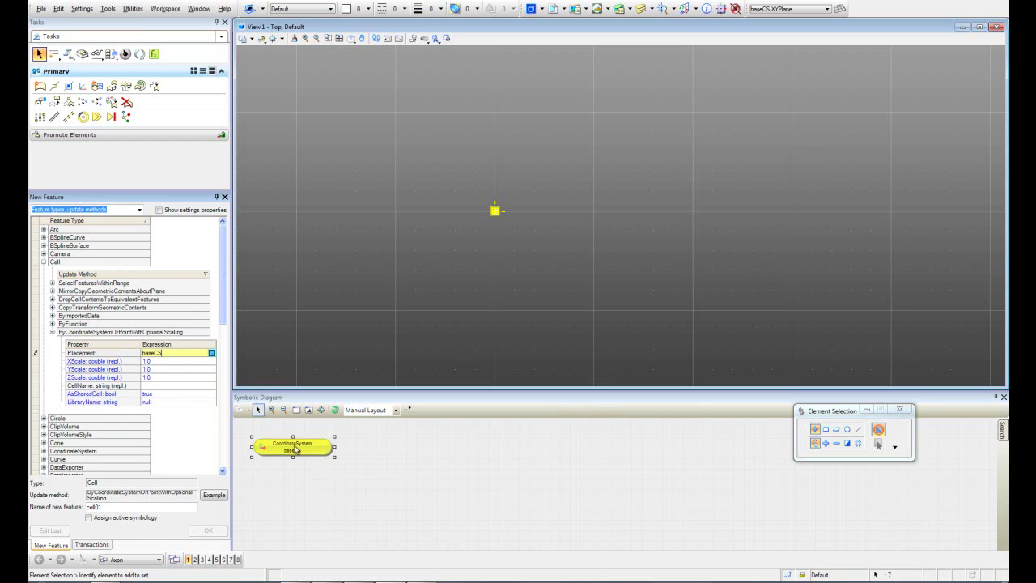
pyautogui.click(177, 386)
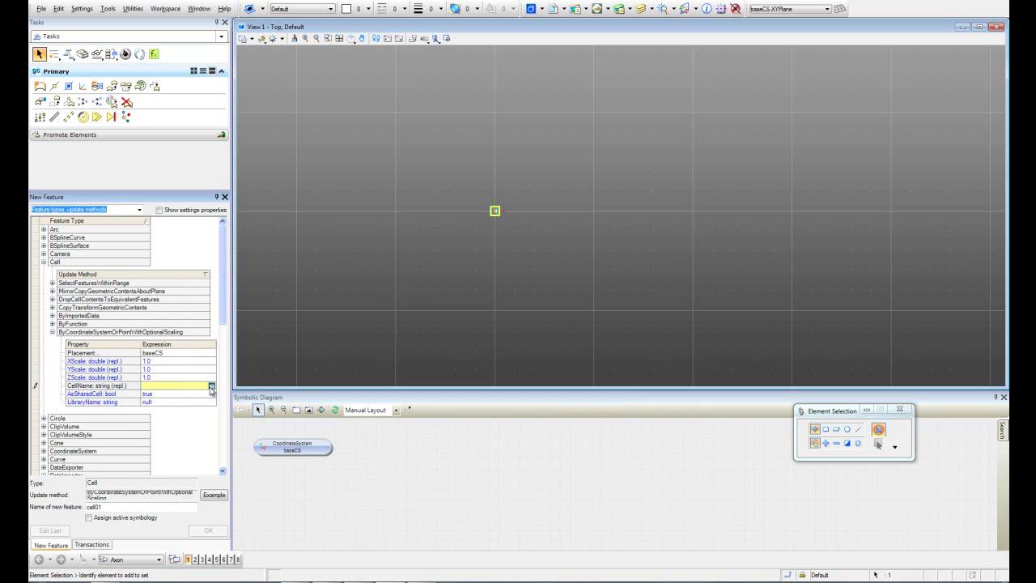
pyautogui.click(211, 386)
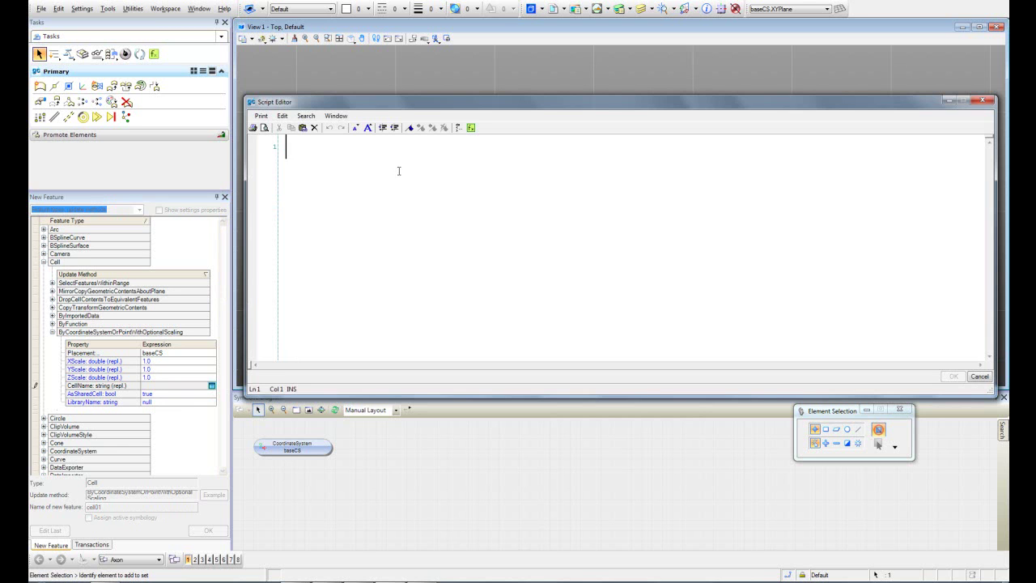
# Enter "tcell" in double quotes as the Cell feature's CellName
pyautogui.write("''")
pyautogui.write('tcell')
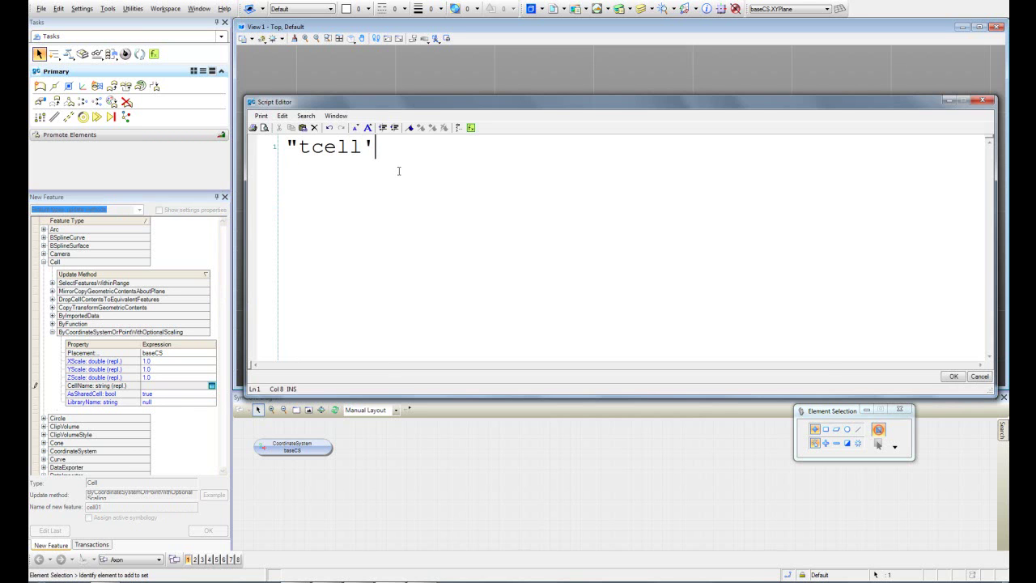
pyautogui.press('BackSpace')
pyautogui.write('"')
pyautogui.click(953, 378)
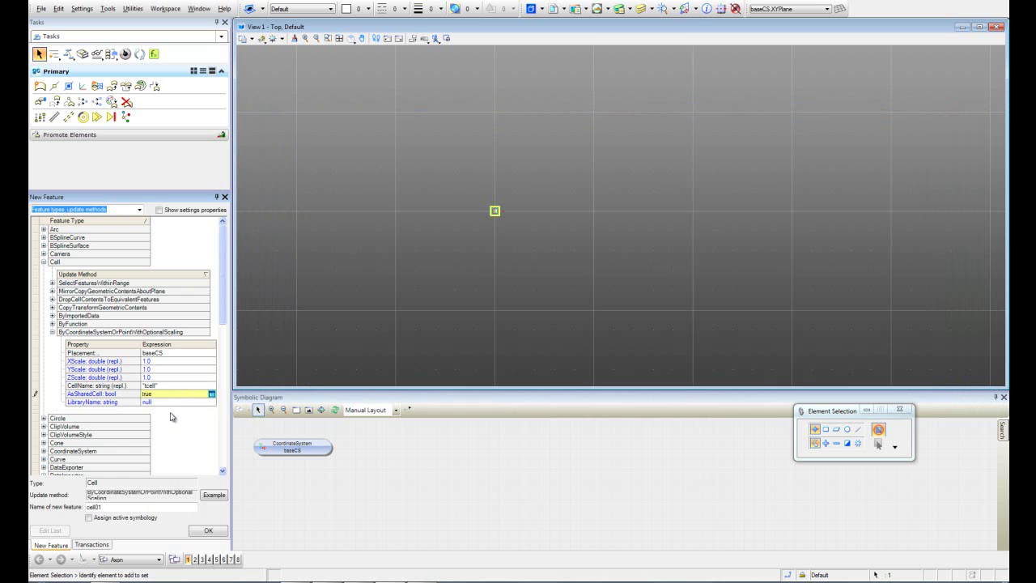
# Replace LibraryName's null with ".\\tutorialcell.cel" in the Script Editor
pyautogui.click(170, 403)
pyautogui.click(212, 402)
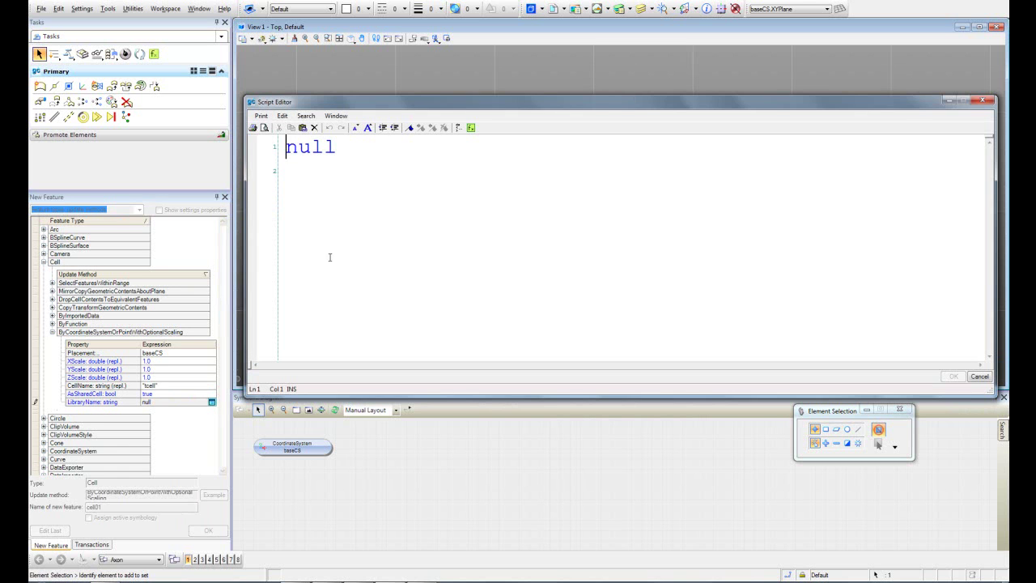
pyautogui.moveTo(359, 146); pyautogui.dragTo(279, 156)
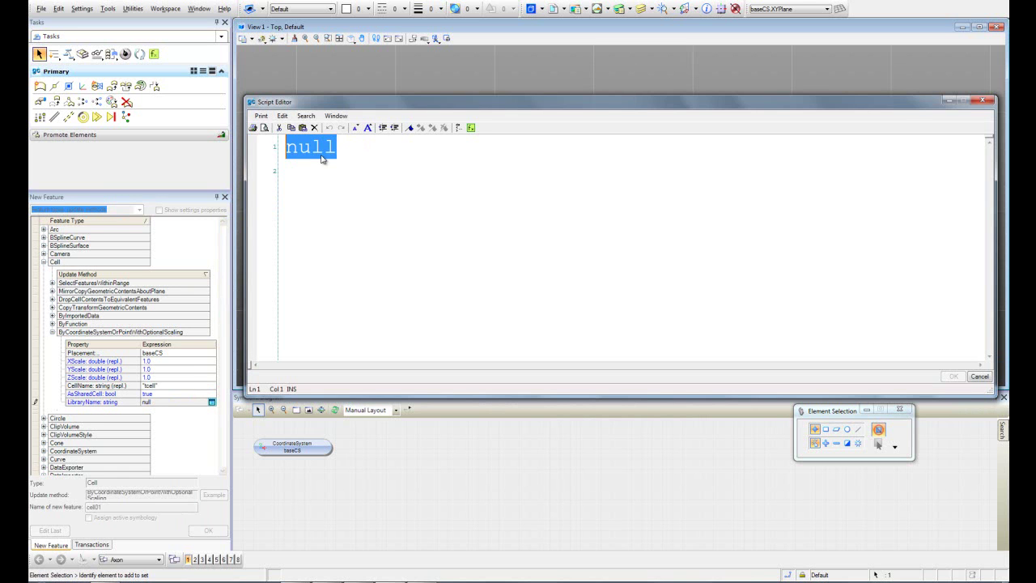
pyautogui.write('" ')
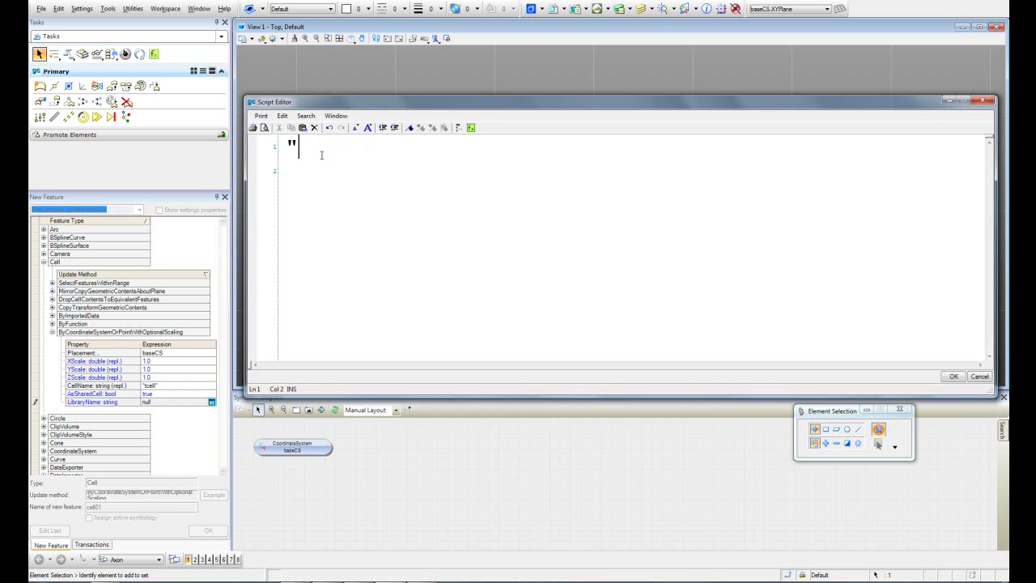
pyautogui.write('\\\\')
pyautogui.write('tutorialcell.cel')
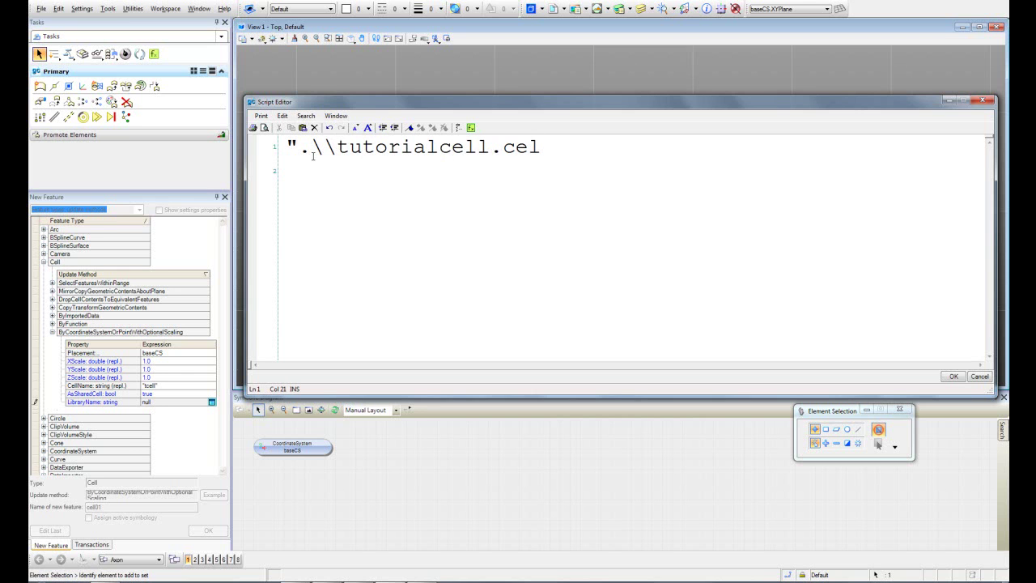
pyautogui.write('"')
pyautogui.click(954, 377)
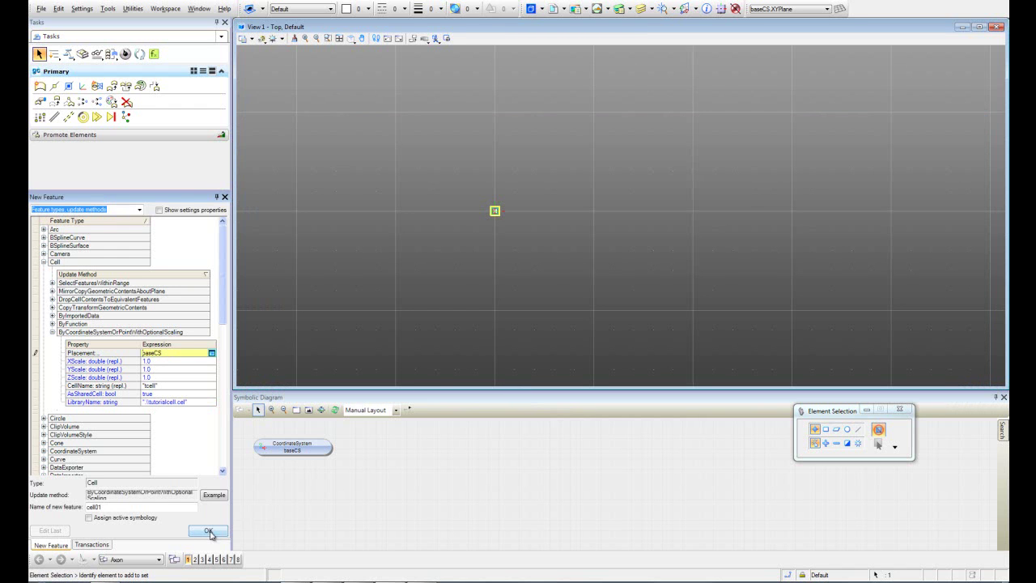
# Create Cell feature cell01 and orbit and pan to view the four tcell blocks
pyautogui.click(208, 530)
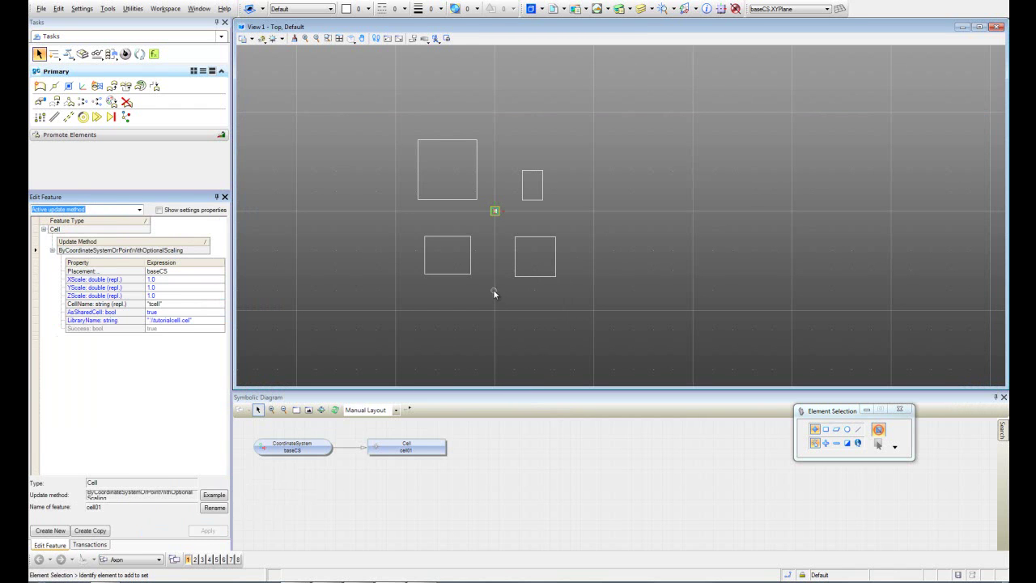
pyautogui.keyDown('shift'); pyautogui.moveTo(449, 312); pyautogui.dragTo(622, 232, button='middle'); pyautogui.keyUp('shift')
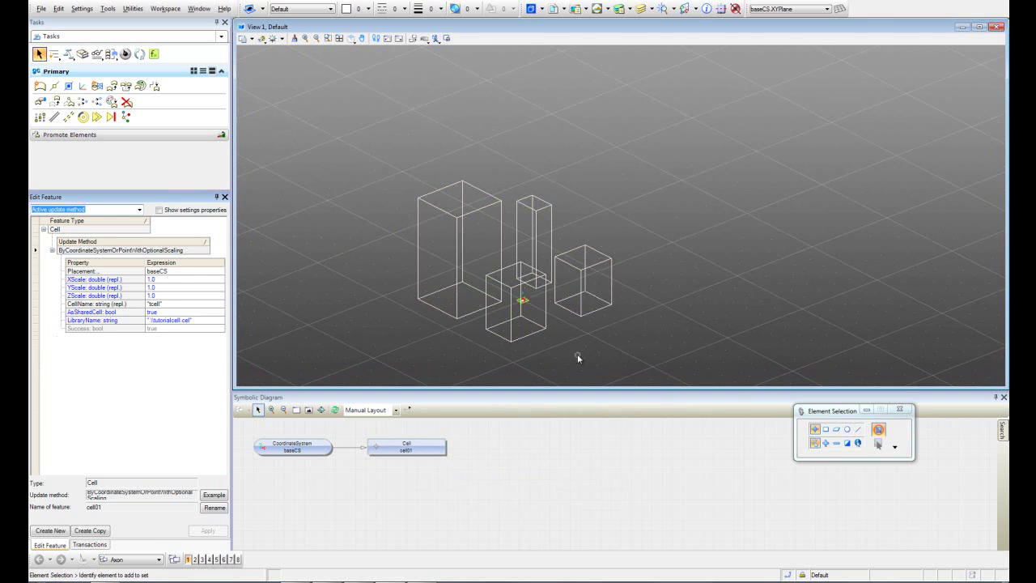
pyautogui.moveTo(577, 358)
pyautogui.keyDown('shift'); pyautogui.mouseDown(button='middle')
pyautogui.moveTo(664, 335)
pyautogui.moveTo(507, 316)
pyautogui.moveTo(592, 321)
pyautogui.mouseUp(button='middle'); pyautogui.keyUp('shift')
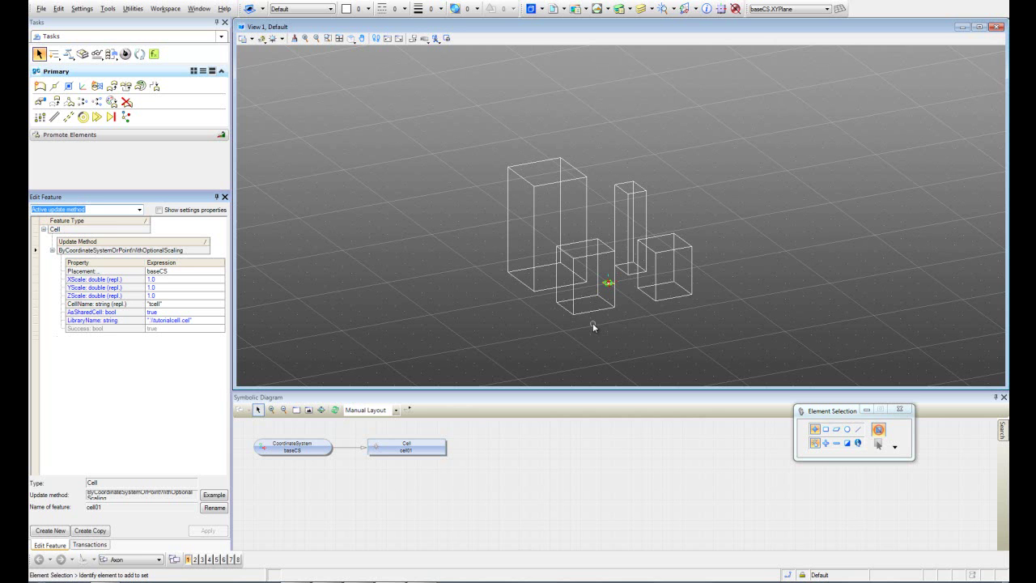
pyautogui.moveTo(648, 321); pyautogui.dragTo(619, 331, button='middle')
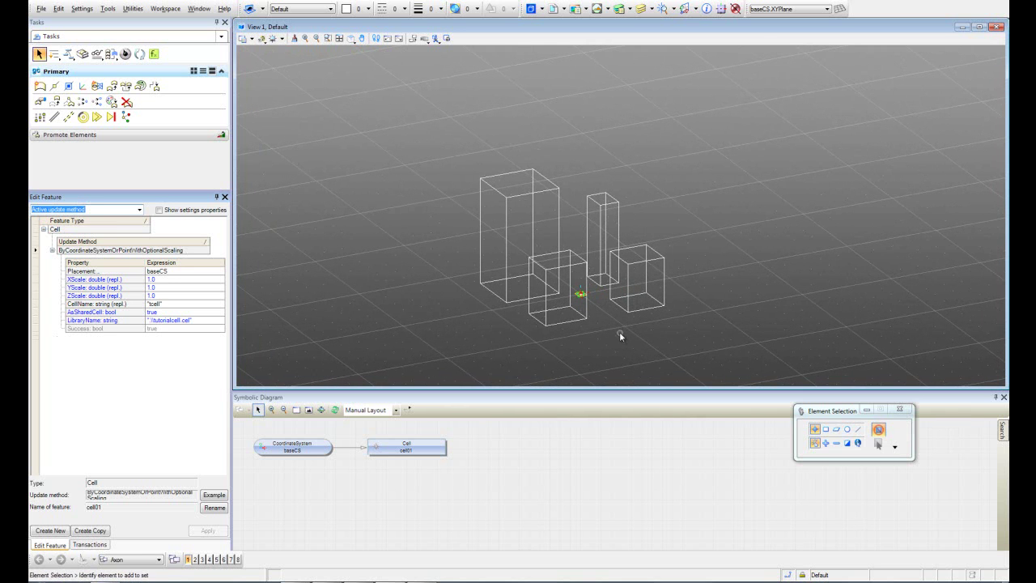